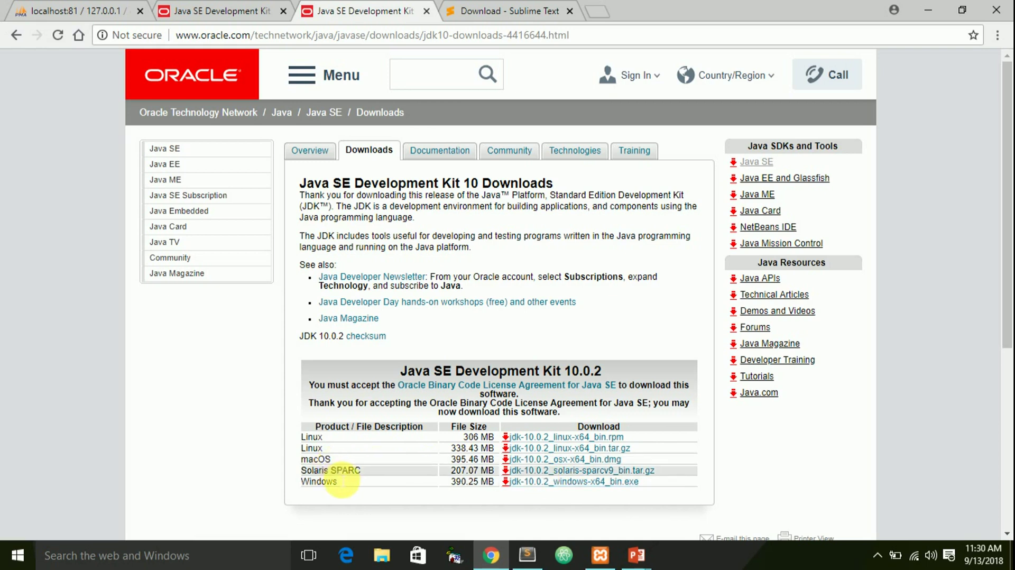
Step: Examine the Java SE Development Kit 8u181 downloads and the demos and samples list on the Oracle page
{"action": "left_click", "coordinate": [596, 482]}
{"action": "left_click", "coordinate": [233, 11]}
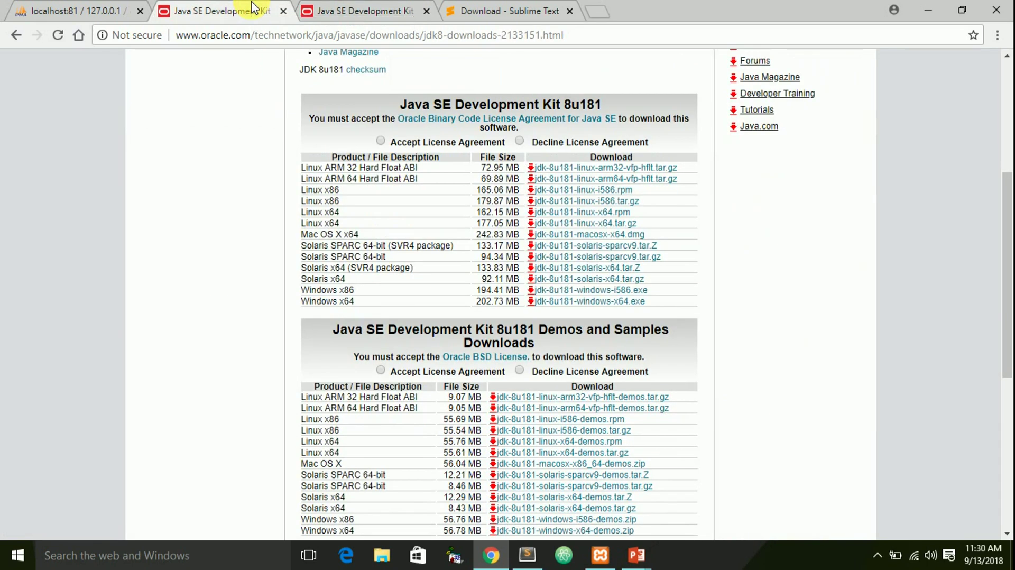
{"action": "scroll", "coordinate": [369, 344], "scroll_direction": "down", "scroll_amount": 2}
{"action": "left_click", "coordinate": [381, 552]}
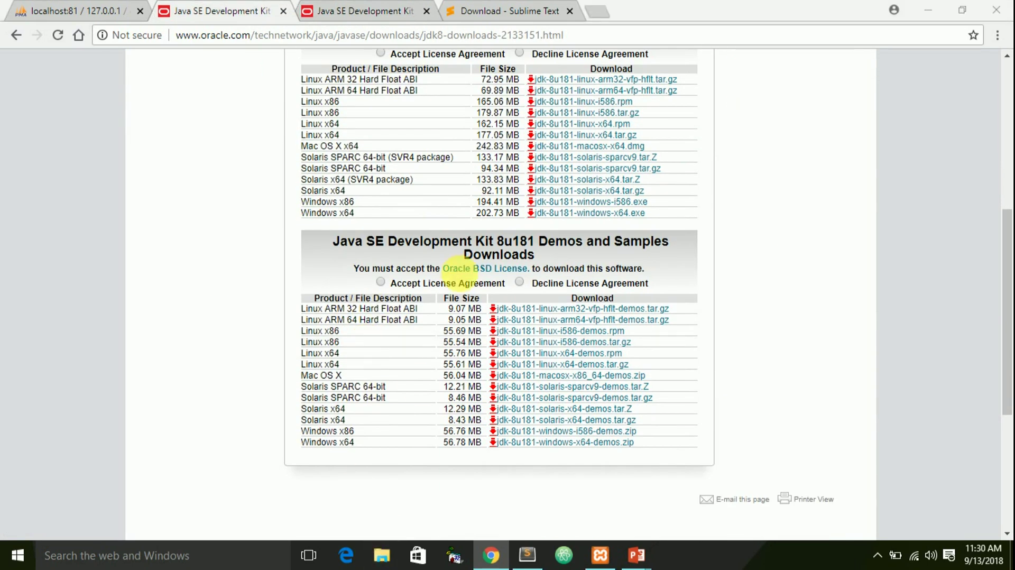
{"action": "scroll", "coordinate": [465, 280], "scroll_direction": "up", "scroll_amount": 3}
{"action": "scroll", "coordinate": [466, 280], "scroll_direction": "up", "scroll_amount": 1}
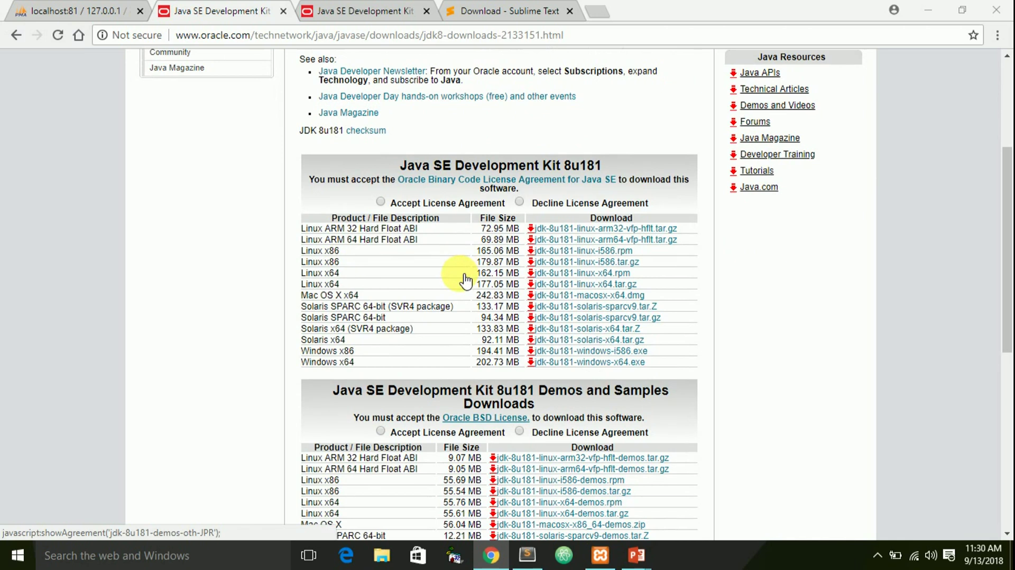
{"action": "scroll", "coordinate": [465, 281], "scroll_direction": "down", "scroll_amount": 5}
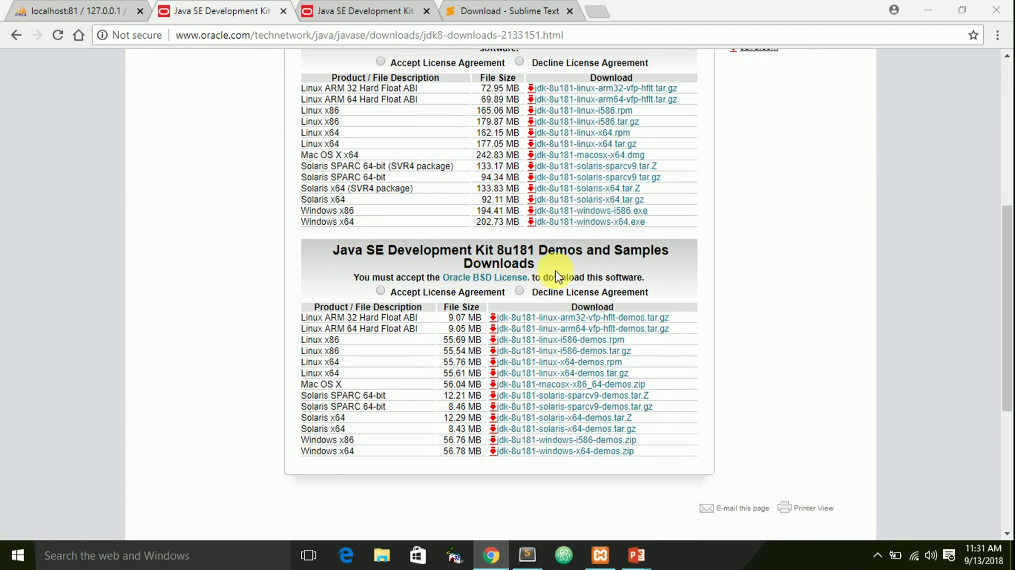
{"action": "scroll", "coordinate": [556, 270], "scroll_direction": "up", "scroll_amount": 12}
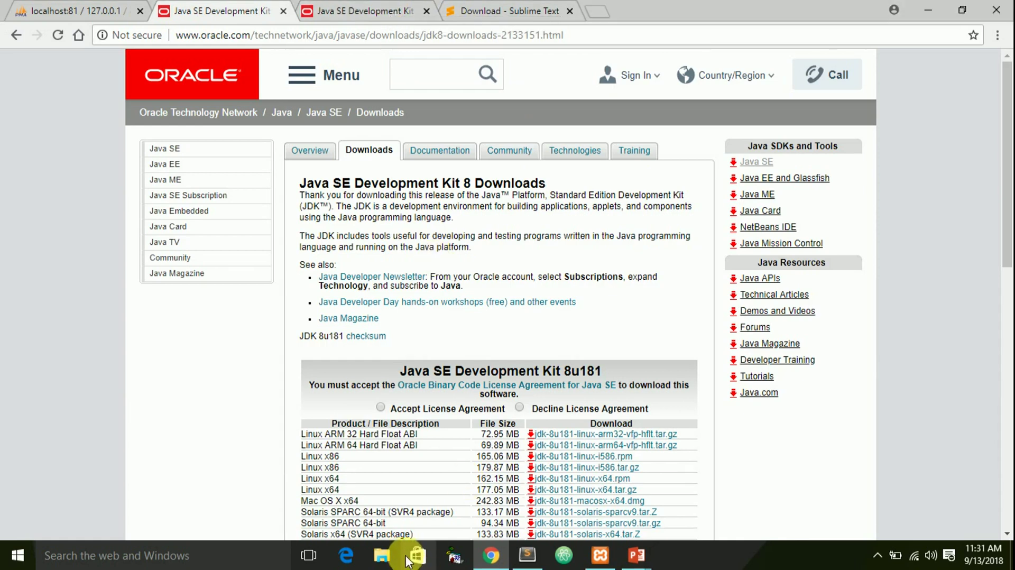
Step: Switch to File Explorer and open the Application\java\JDK folder on New Volume (E:)
{"action": "left_click", "coordinate": [376, 560]}
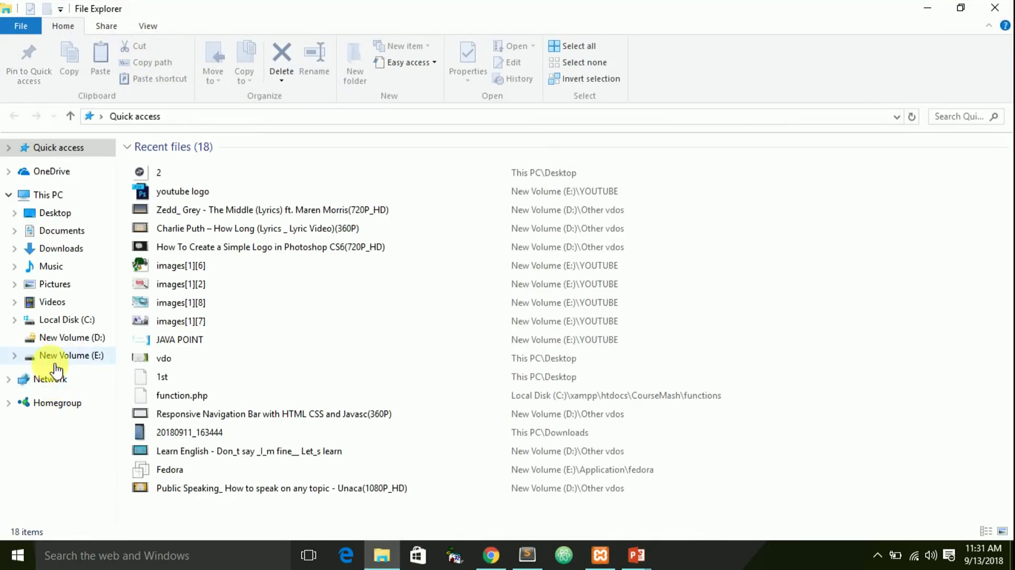
{"action": "left_click", "coordinate": [53, 356]}
{"action": "double_click", "coordinate": [349, 191]}
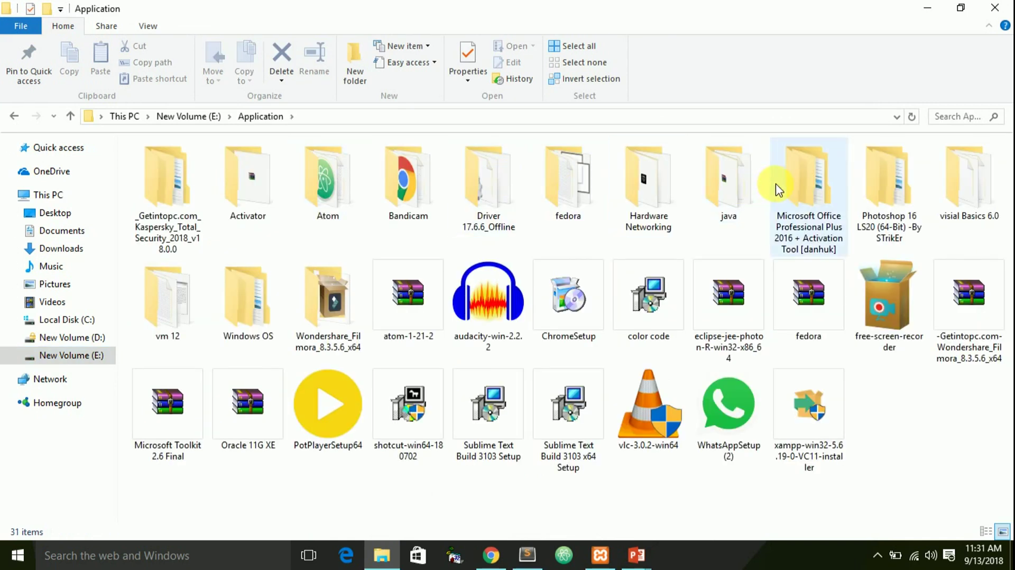
{"action": "double_click", "coordinate": [734, 189]}
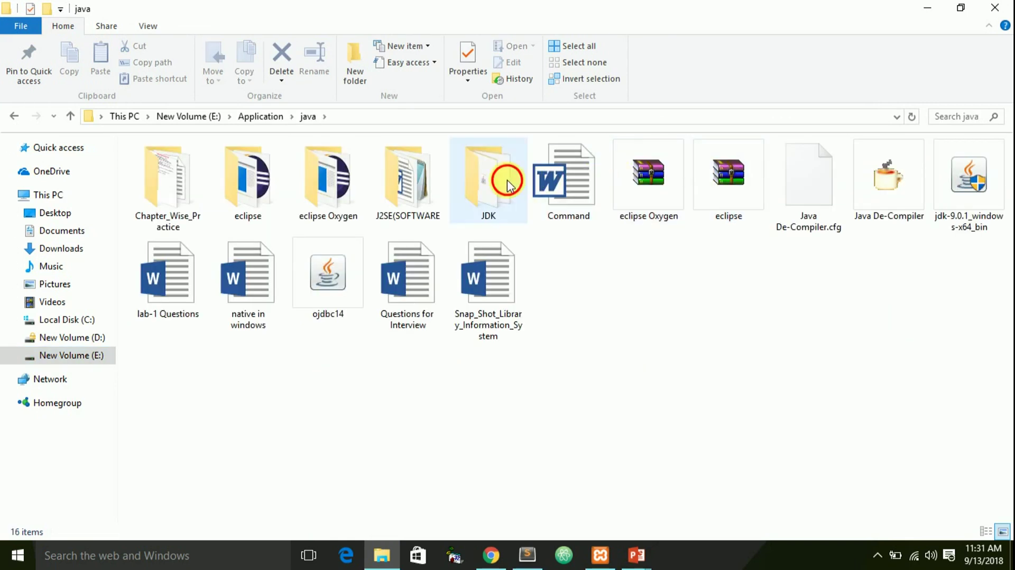
{"action": "double_click", "coordinate": [506, 179]}
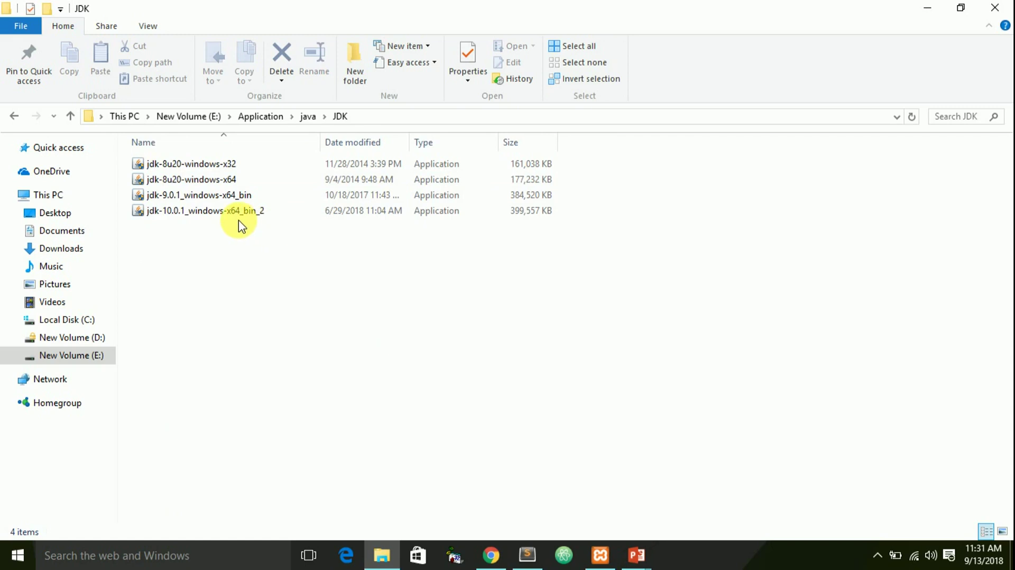
Step: Launch the jdk-10.0.1_windows-x64_bin_2 installer and minimize the File Explorer window
{"action": "left_click", "coordinate": [214, 200]}
{"action": "left_click", "coordinate": [251, 215]}
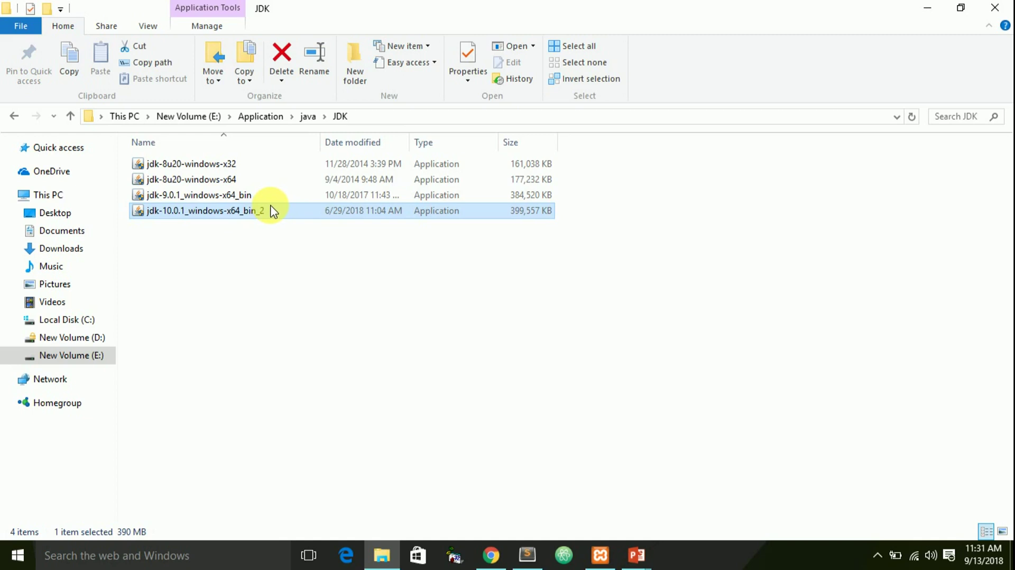
{"action": "double_click", "coordinate": [272, 211]}
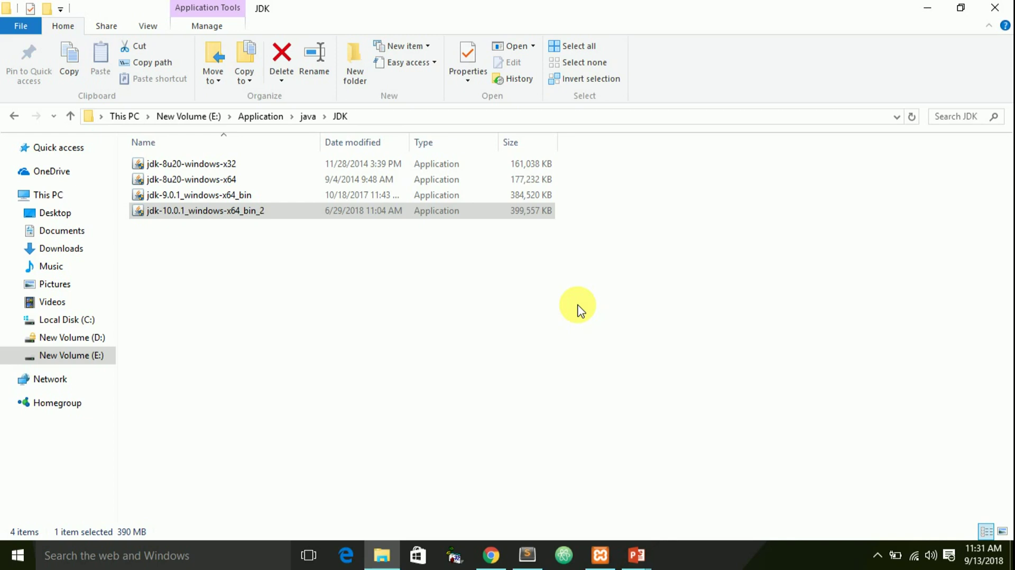
{"action": "mouse_move", "coordinate": [639, 553]}
{"action": "left_click", "coordinate": [550, 365]}
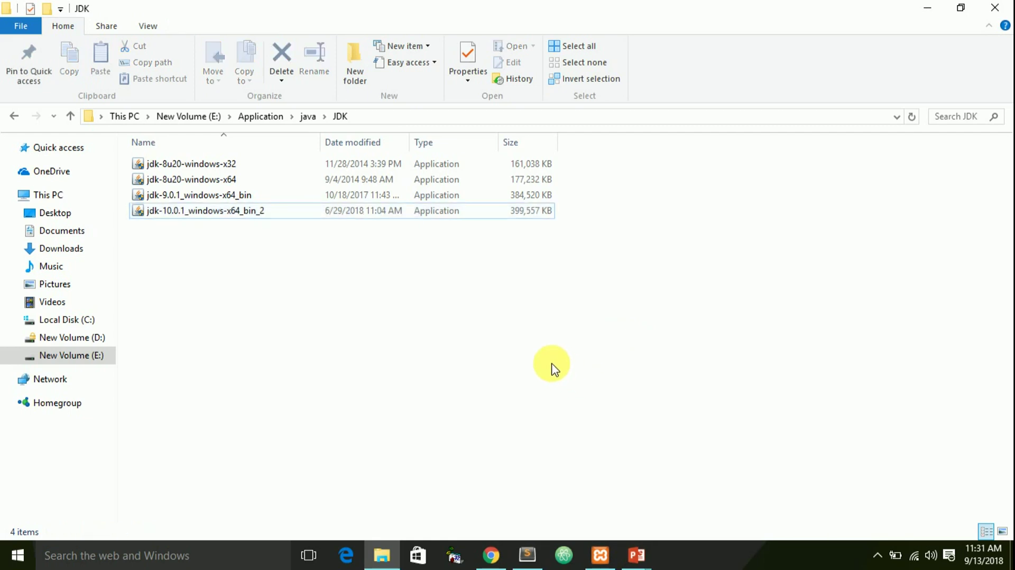
{"action": "left_click", "coordinate": [927, 7]}
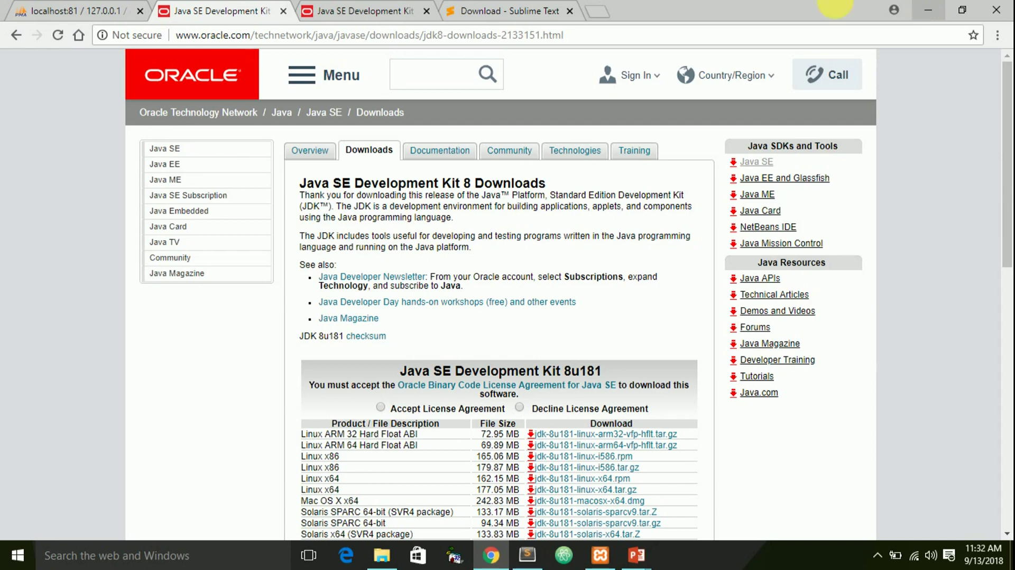
Step: Switch to the Java SE Development Kit 10.0.1 installer and agree to reinstall the software
{"action": "left_click", "coordinate": [462, 7]}
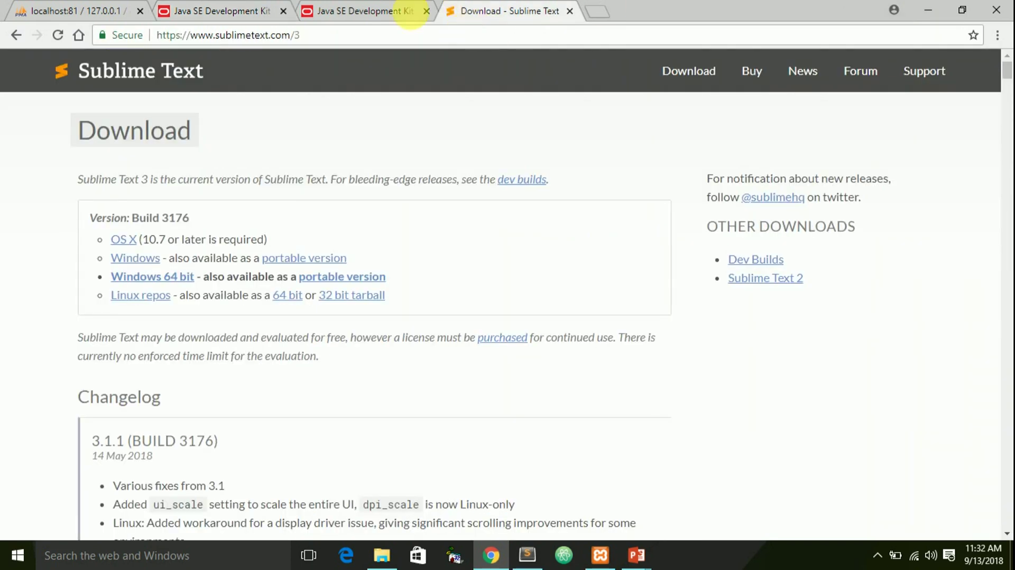
{"action": "left_click", "coordinate": [378, 10]}
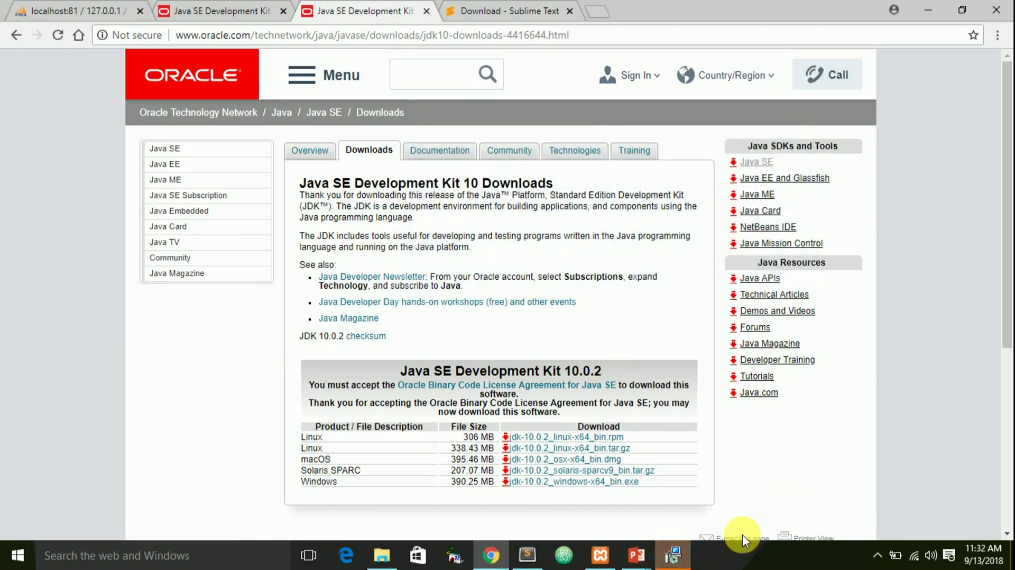
{"action": "left_click", "coordinate": [674, 559]}
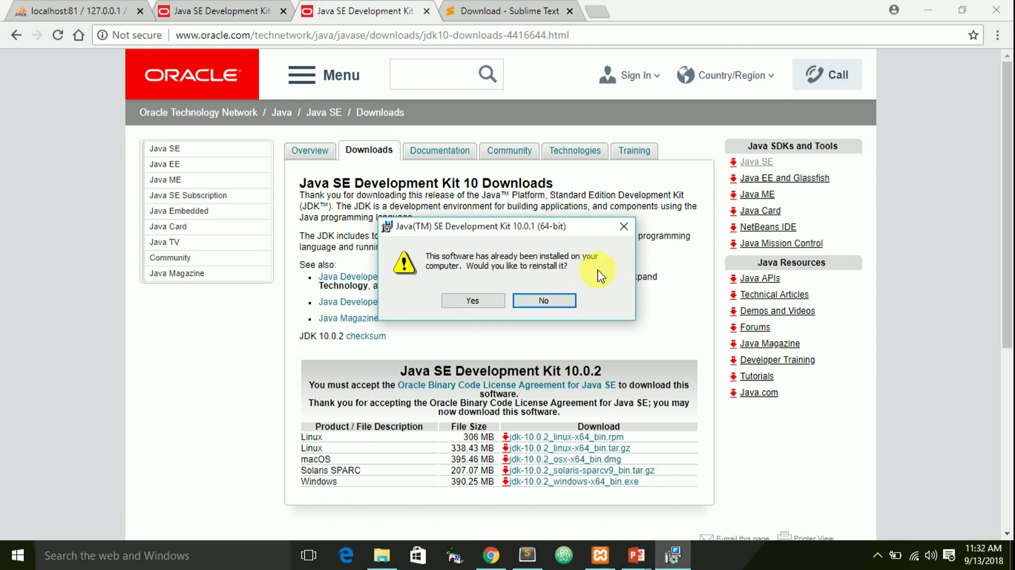
{"action": "left_click", "coordinate": [472, 301]}
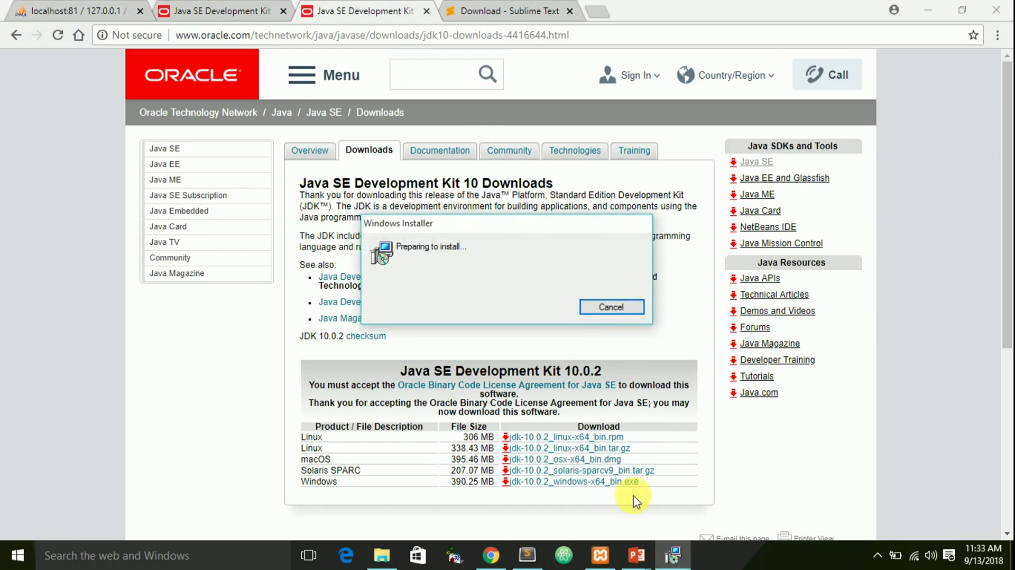
Step: Minimize the browser and start the JDK 10.0.1 installation with the default features in C:\Program Files\Java\jdk-10.0.1\
{"action": "left_click", "coordinate": [929, 10]}
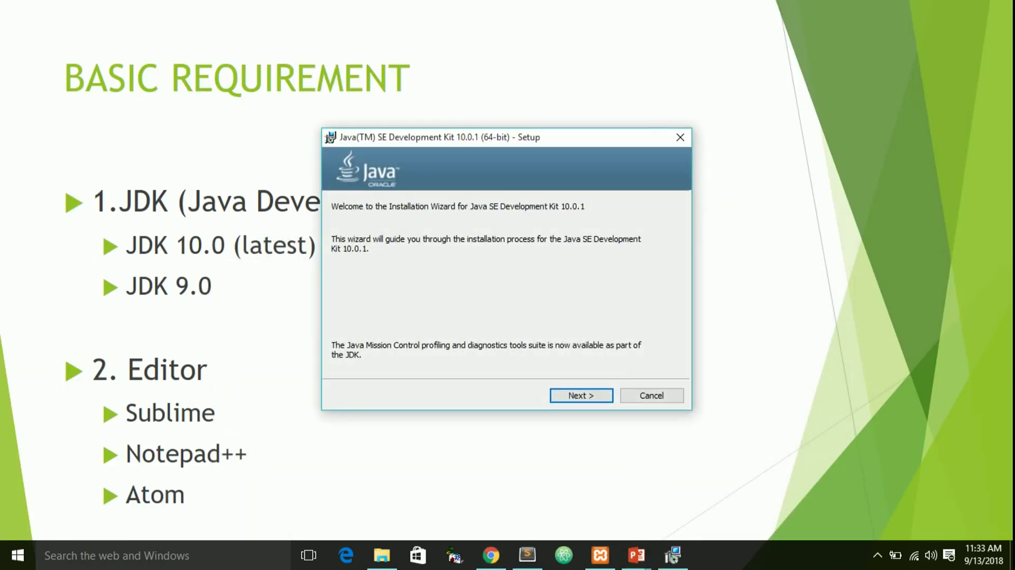
{"action": "key", "text": "alt"}
{"action": "key", "text": "super+d"}
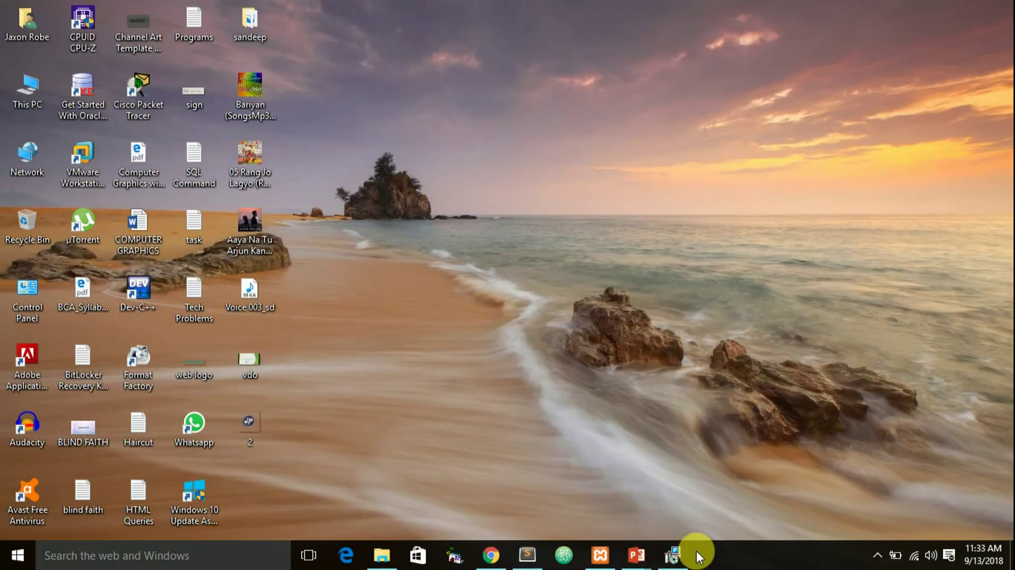
{"action": "left_click", "coordinate": [672, 555]}
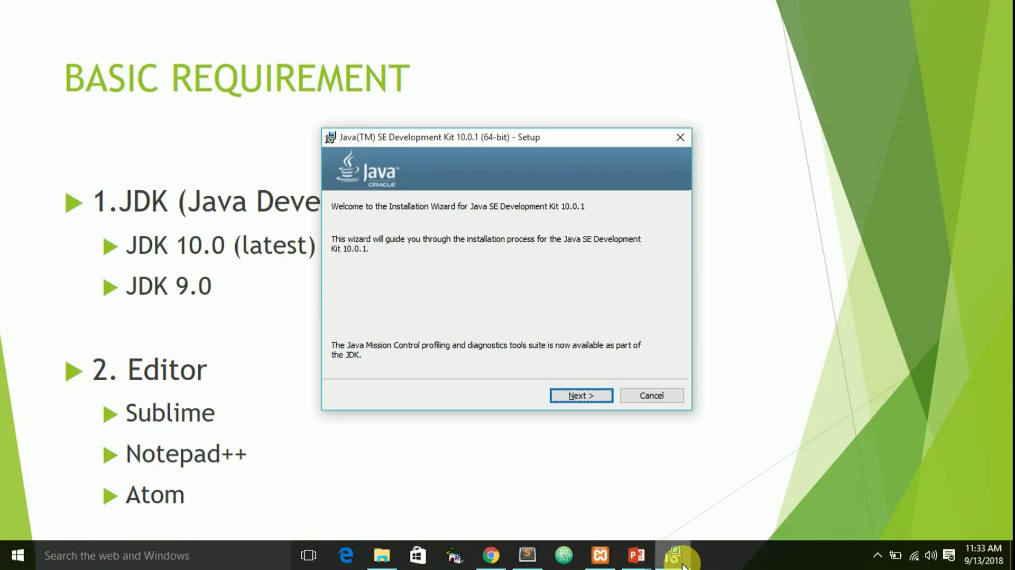
{"action": "left_click", "coordinate": [578, 402]}
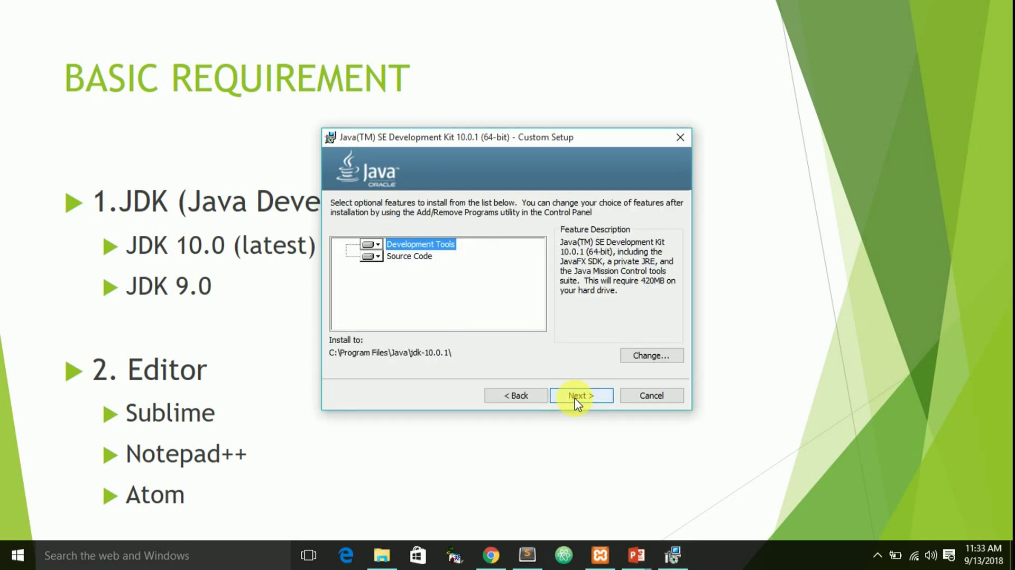
{"action": "left_click", "coordinate": [578, 402]}
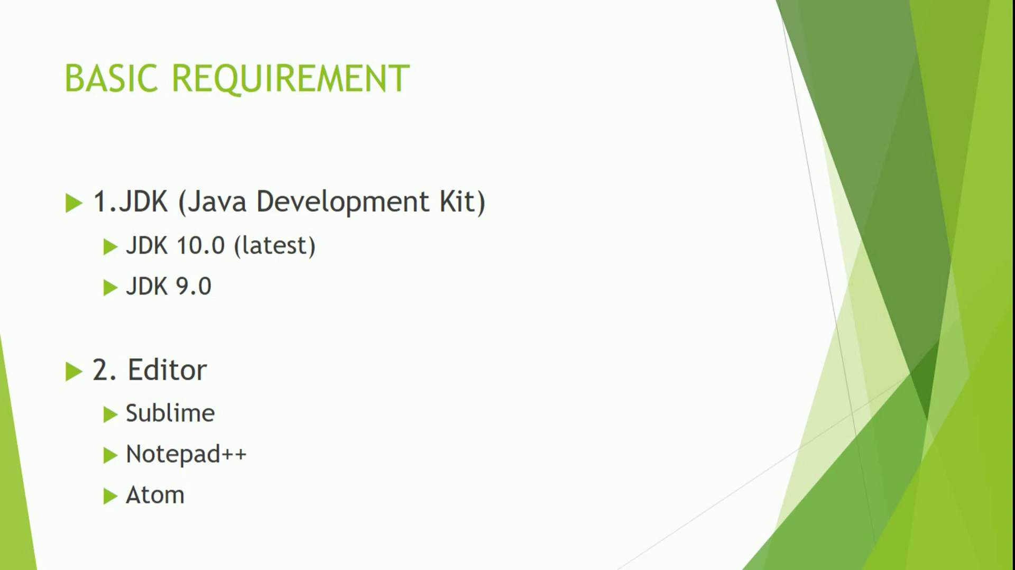
Step: Switch back to the browser and download the Windows installer of Sublime Text Build 3176 from its download page
{"action": "key", "text": "alt+Tab"}
{"action": "key", "text": "alt+Tab"}
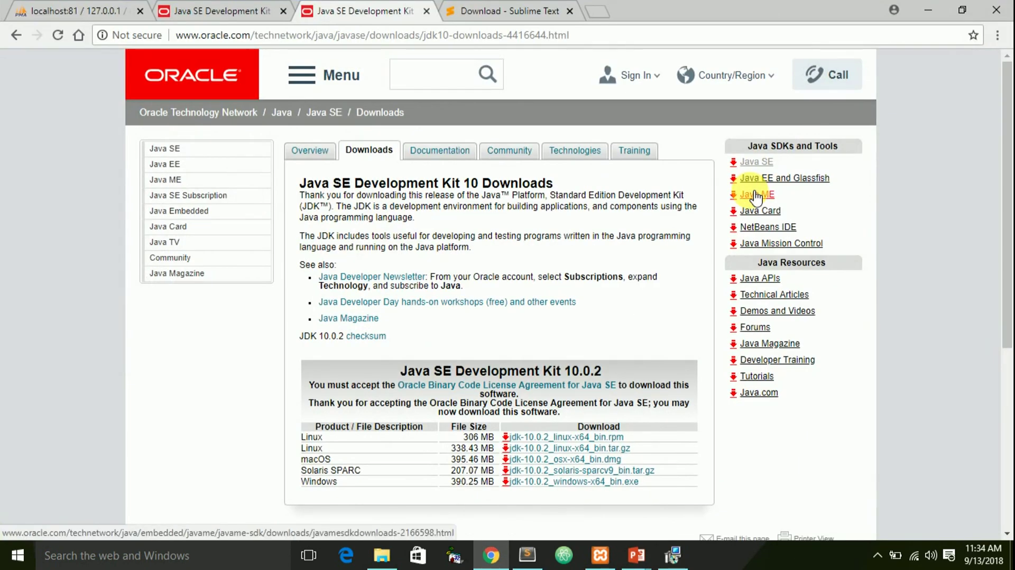
{"action": "left_click", "coordinate": [521, 10]}
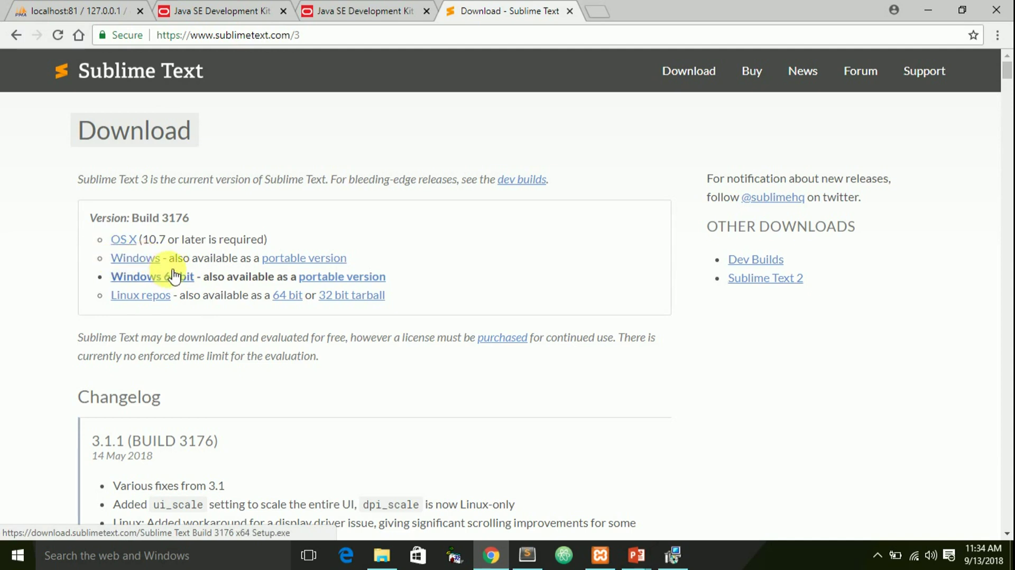
{"action": "left_click", "coordinate": [147, 263]}
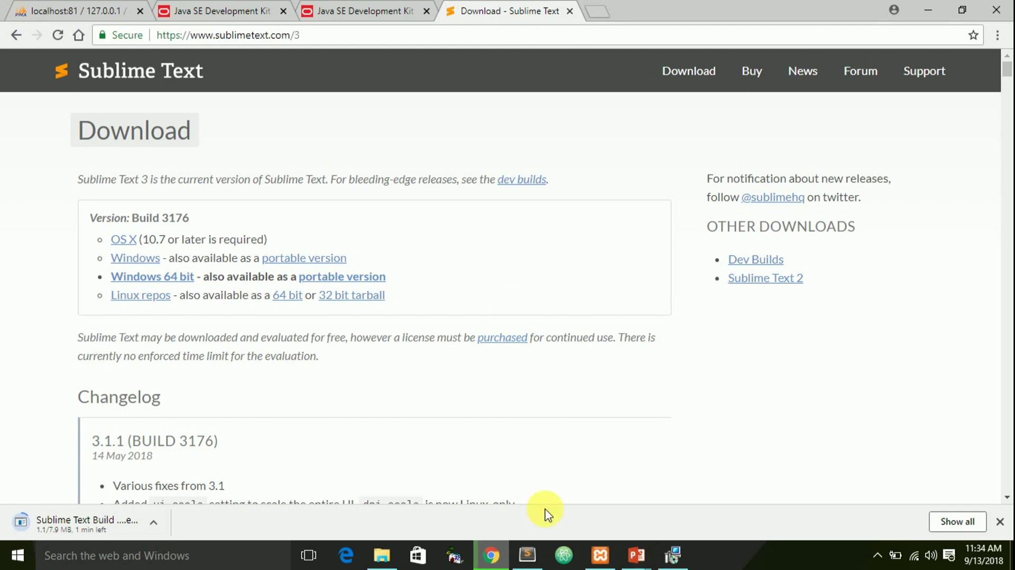
{"action": "mouse_move", "coordinate": [525, 564]}
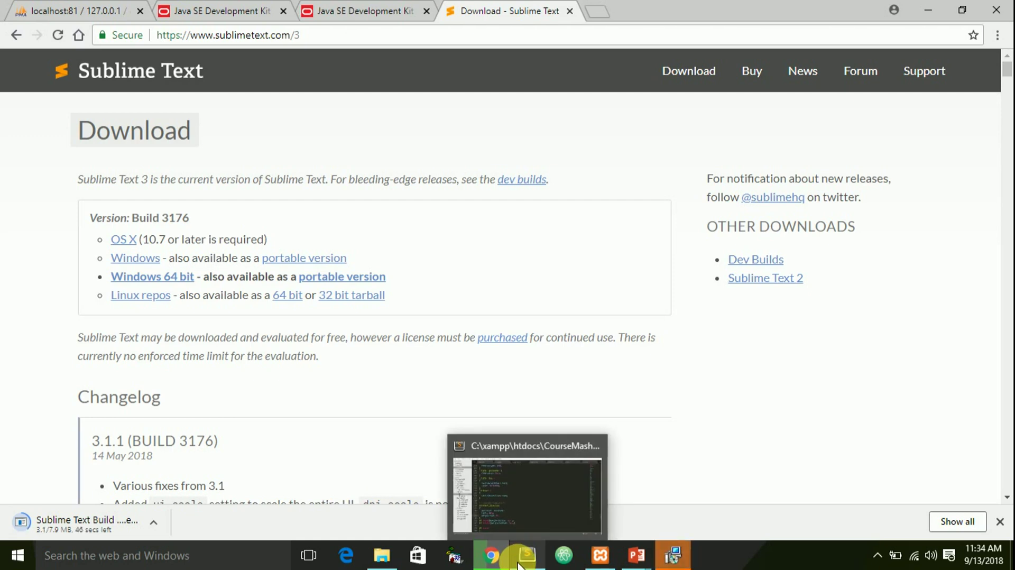
Step: Close the finished JDK 10.0.1 installer, and view the open Sublime Text editor before minimizing it
{"action": "left_click", "coordinate": [674, 558]}
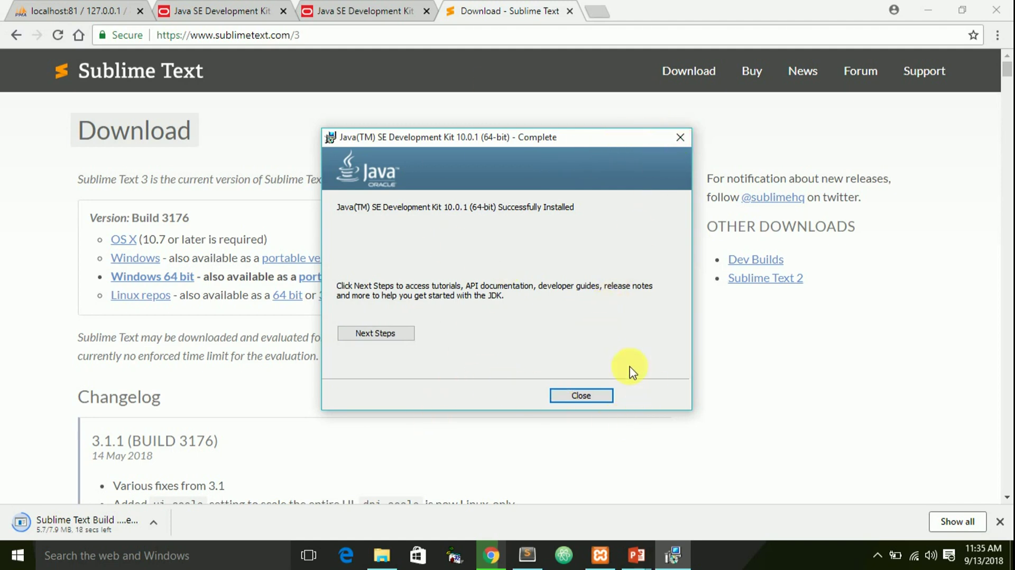
{"action": "left_click", "coordinate": [579, 397]}
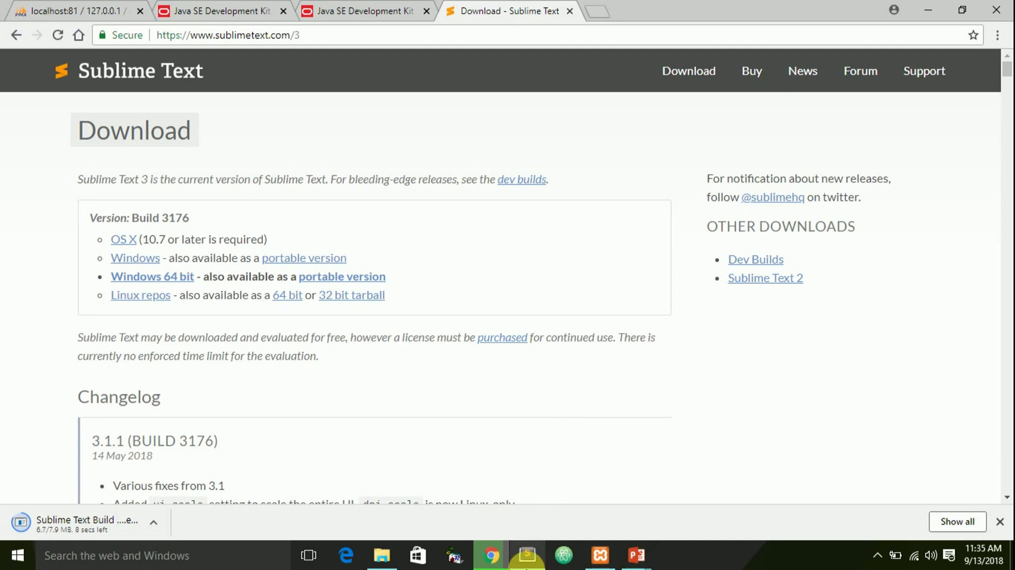
{"action": "left_click", "coordinate": [528, 555]}
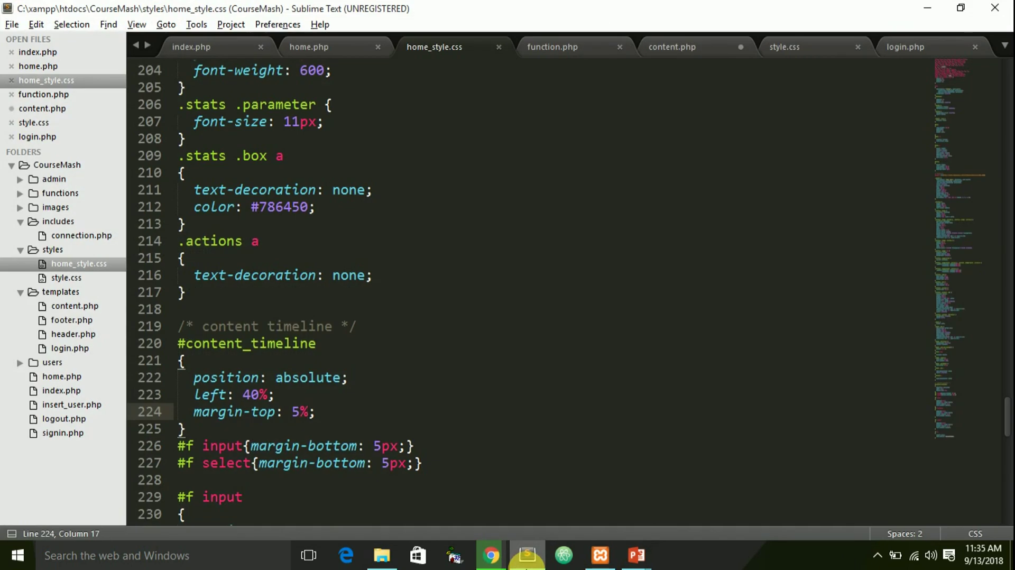
{"action": "left_click", "coordinate": [926, 8]}
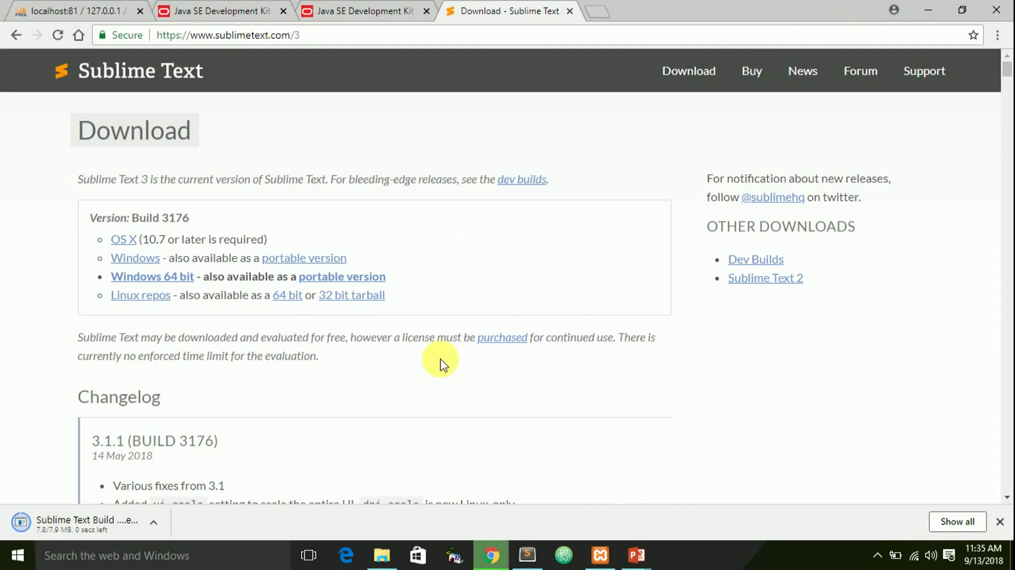
Step: Switch to File Explorer and open the Java folder under Program Files on Local Disk (C:)
{"action": "left_click", "coordinate": [383, 555]}
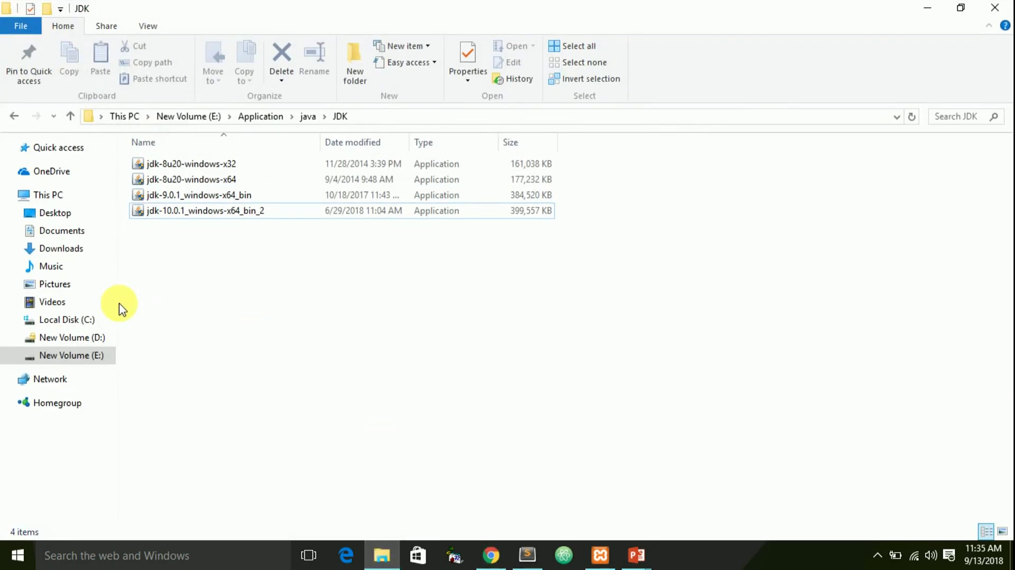
{"action": "left_click", "coordinate": [68, 321]}
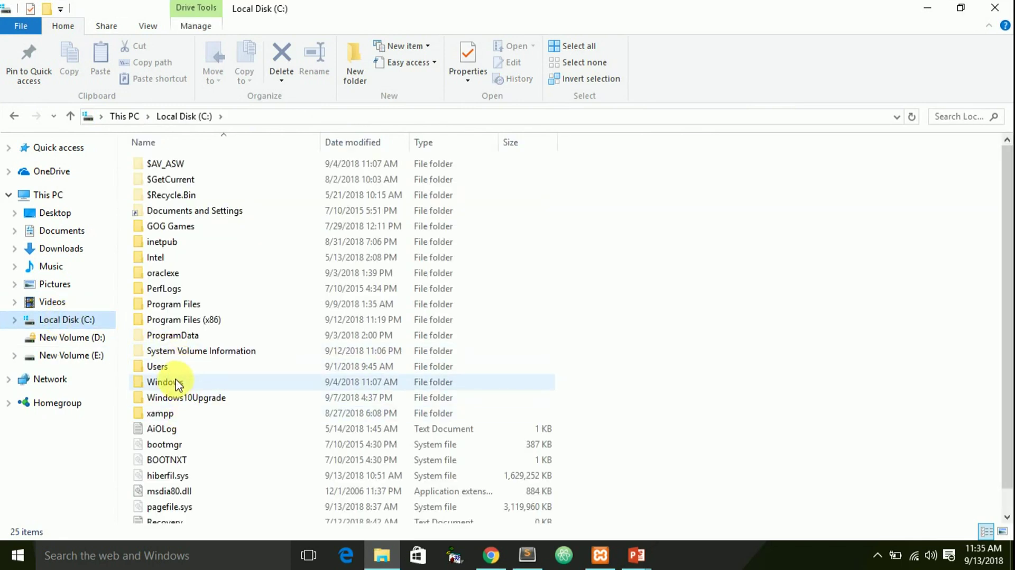
{"action": "double_click", "coordinate": [176, 306]}
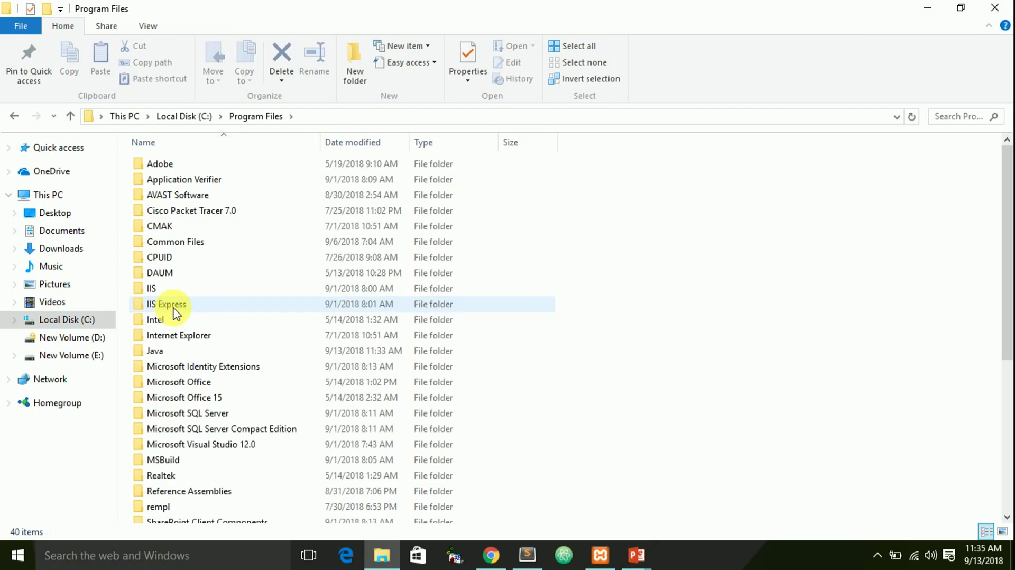
{"action": "left_click", "coordinate": [157, 352]}
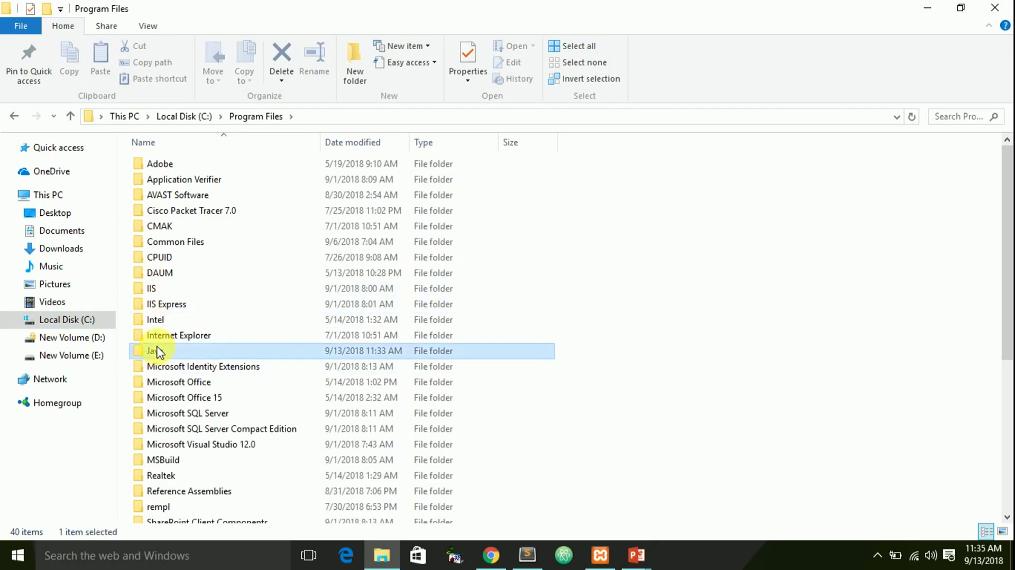
{"action": "double_click", "coordinate": [157, 351]}
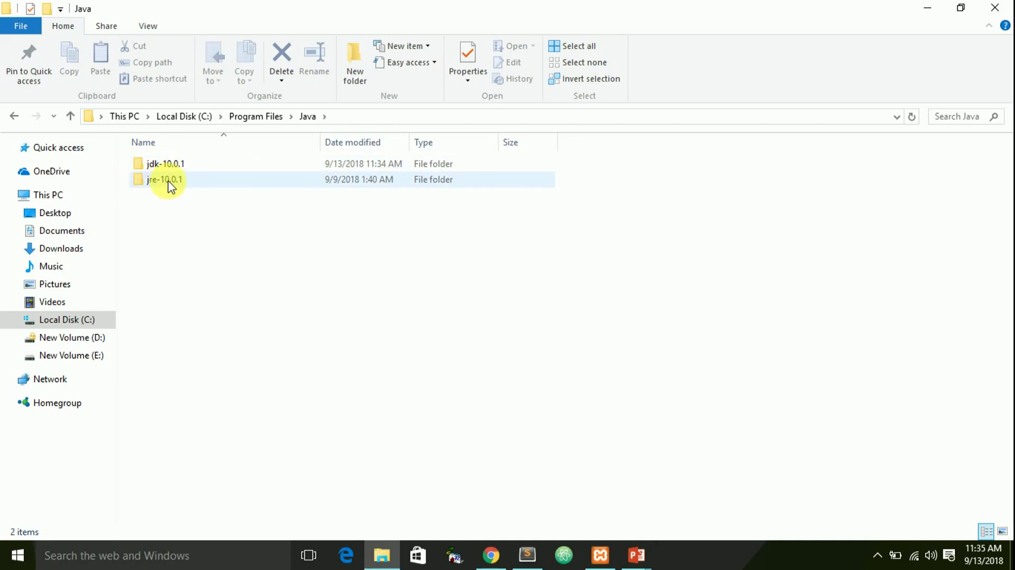
Step: Open the bin folder inside the jdk-10.0.1 folder
{"action": "mouse_move", "coordinate": [173, 181]}
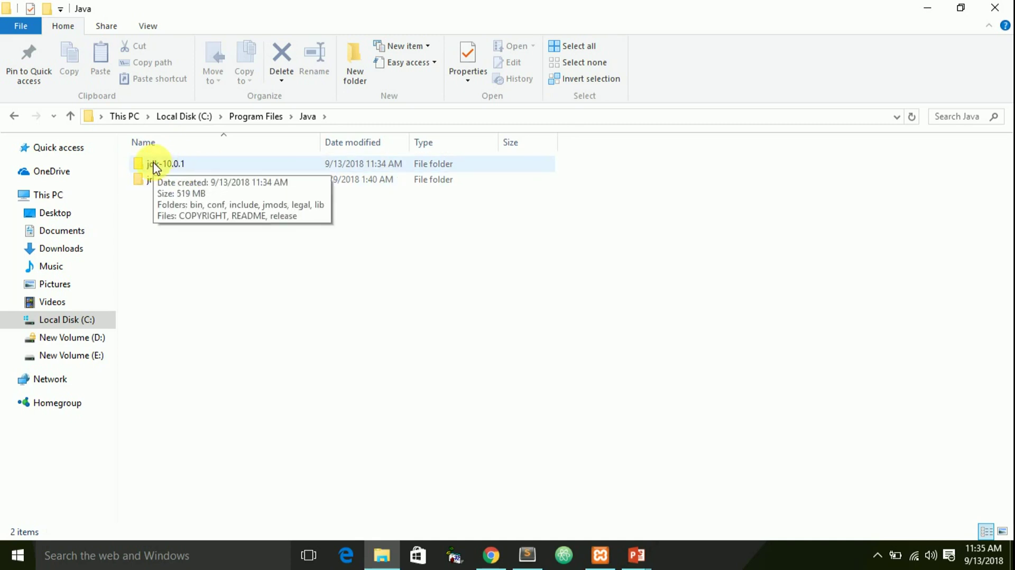
{"action": "left_click", "coordinate": [154, 165]}
{"action": "mouse_move", "coordinate": [206, 179]}
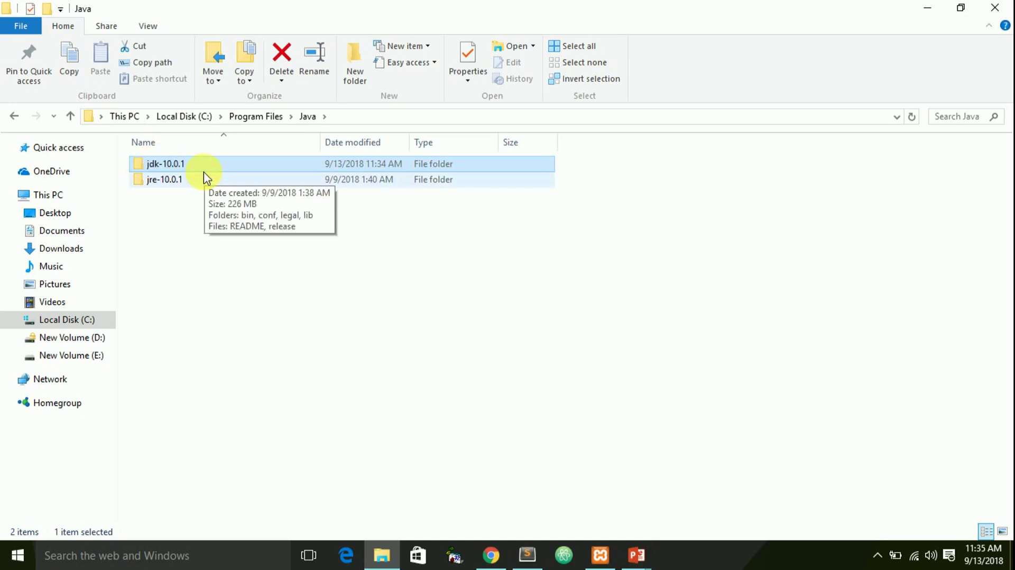
{"action": "key", "text": "Return"}
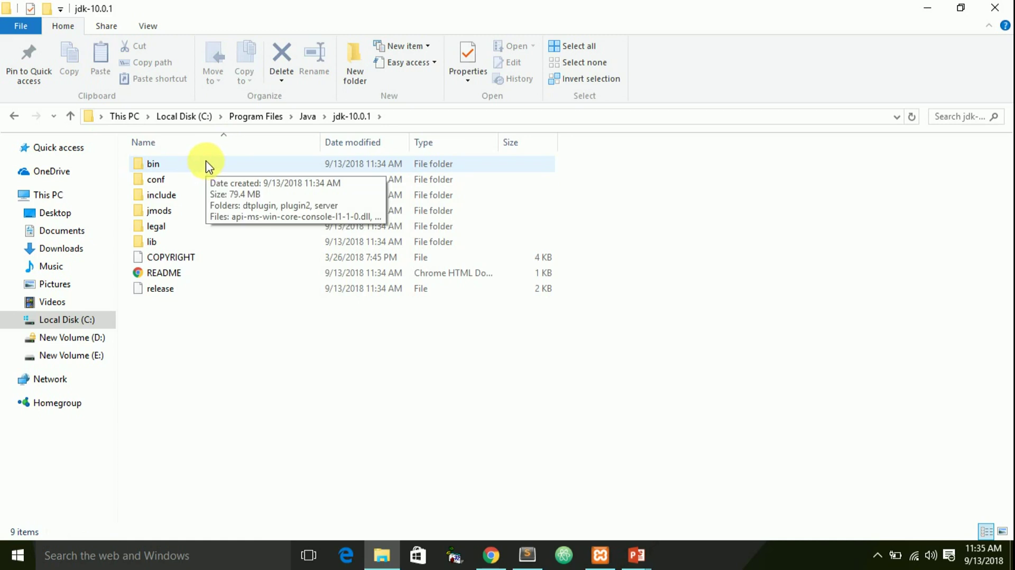
{"action": "double_click", "coordinate": [208, 165]}
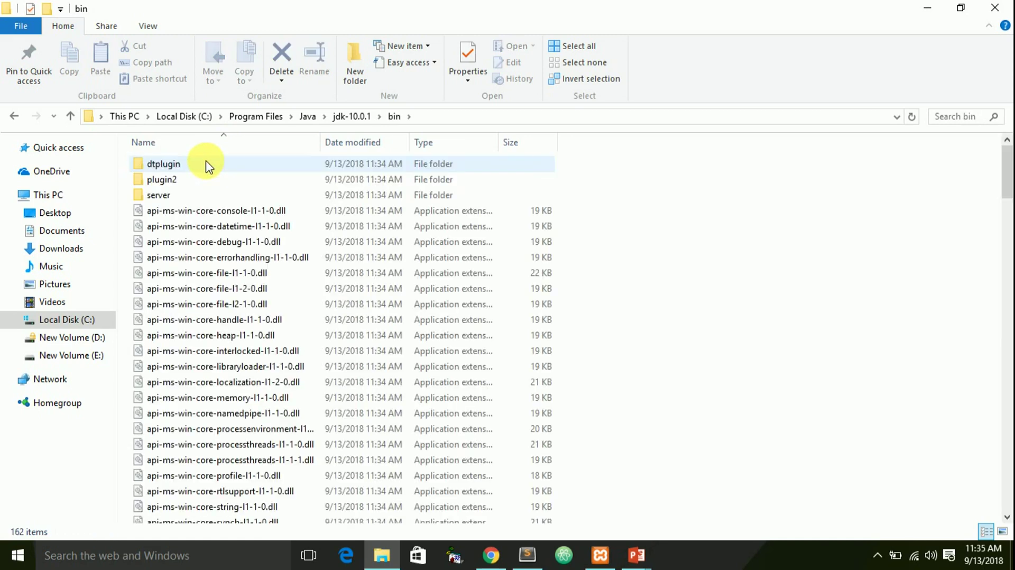
Step: Copy the bin folder's full path, C:\Program Files\Java\jdk-10.0.1\bin, and minimize File Explorer
{"action": "left_click", "coordinate": [429, 119]}
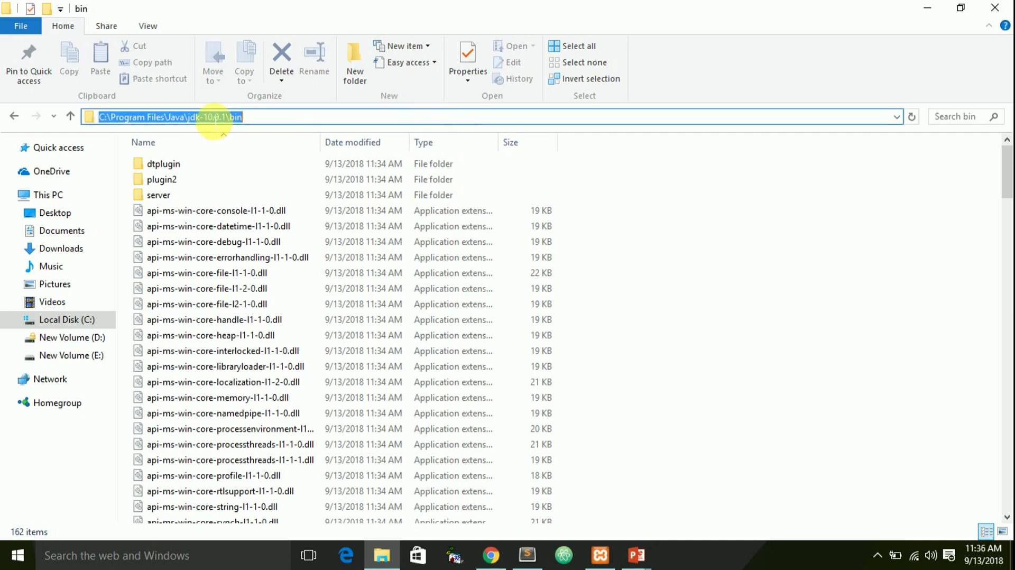
{"action": "right_click", "coordinate": [211, 117]}
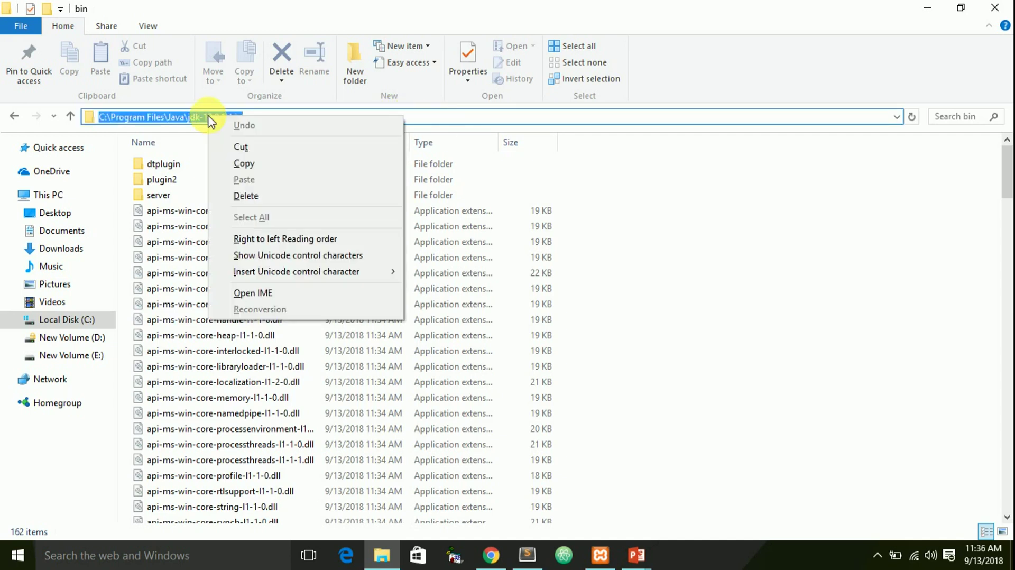
{"action": "left_click", "coordinate": [248, 165]}
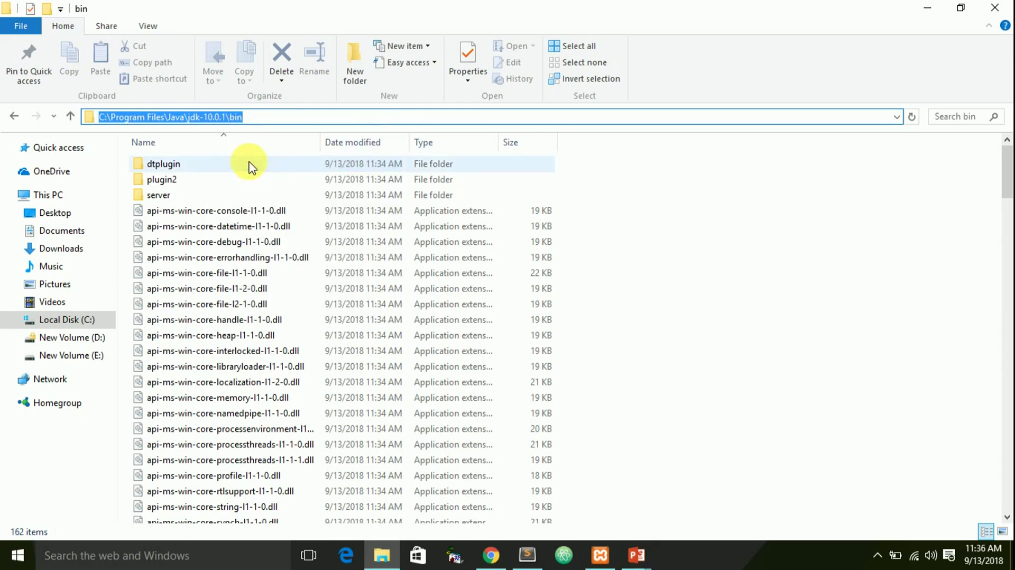
{"action": "left_click", "coordinate": [928, 7]}
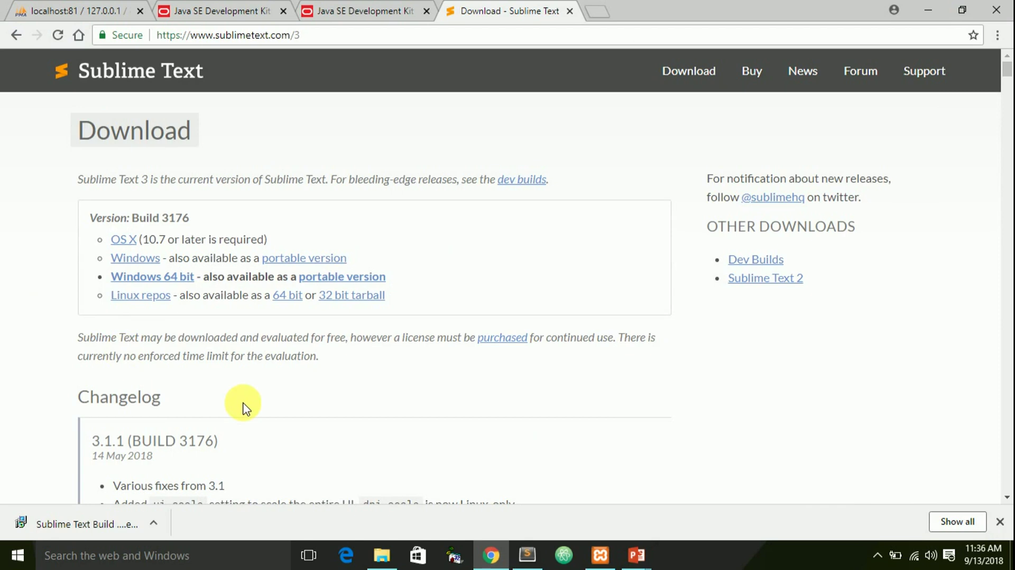
Step: Search Windows for "pc", open the properties of This PC and maximize the System window
{"action": "key", "text": "super"}
{"action": "type", "text": "pc"}
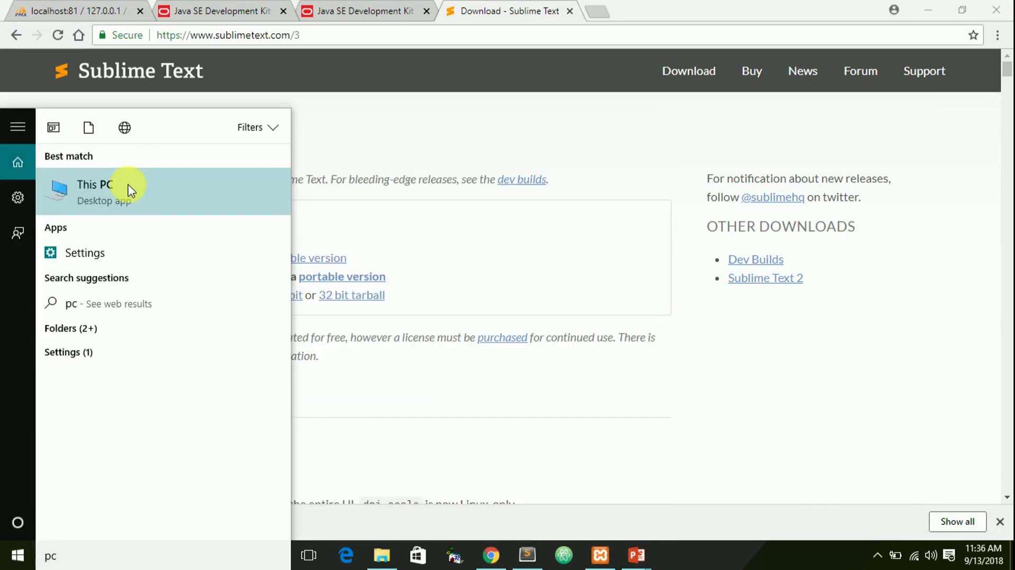
{"action": "right_click", "coordinate": [128, 186]}
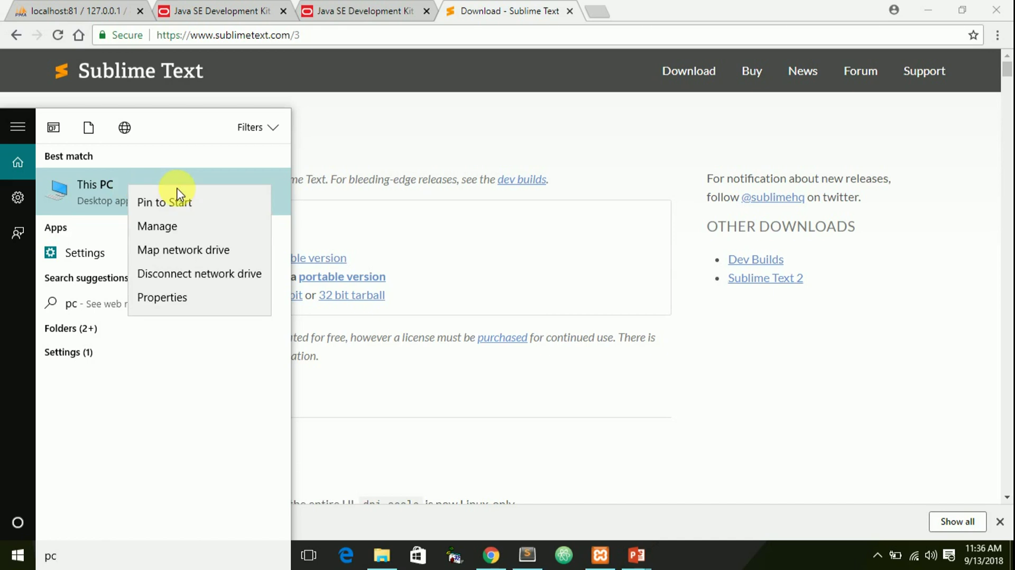
{"action": "left_click", "coordinate": [175, 300]}
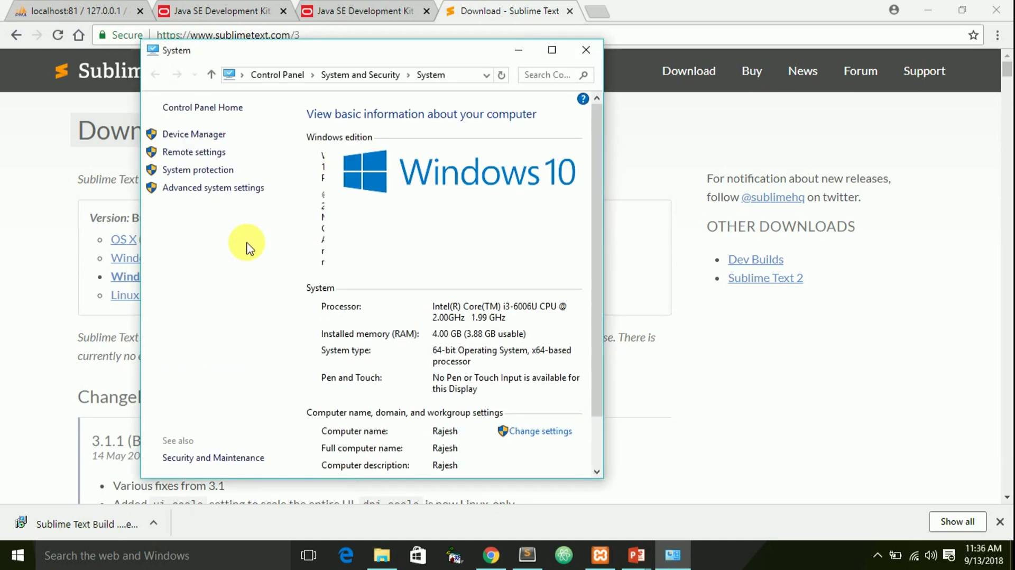
{"action": "left_click", "coordinate": [560, 50]}
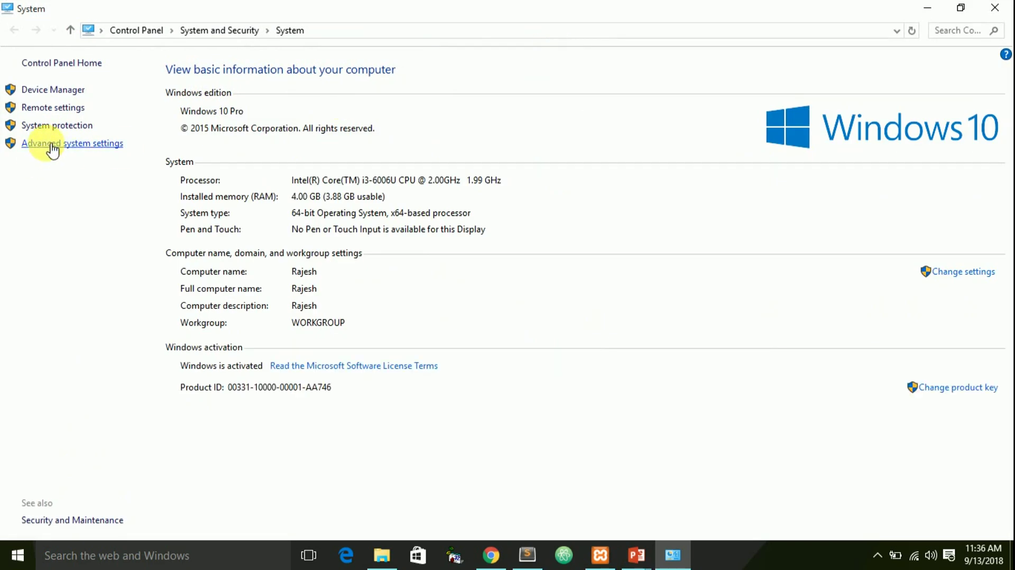
Step: Open the environment variables from the advanced system settings and select the user variable path
{"action": "left_click", "coordinate": [52, 145]}
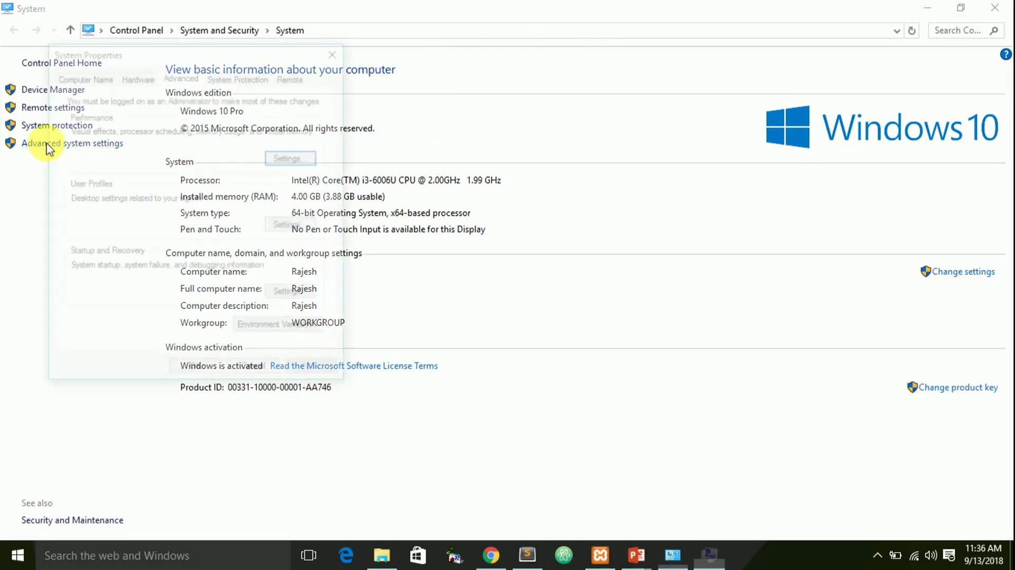
{"action": "left_click", "coordinate": [337, 52]}
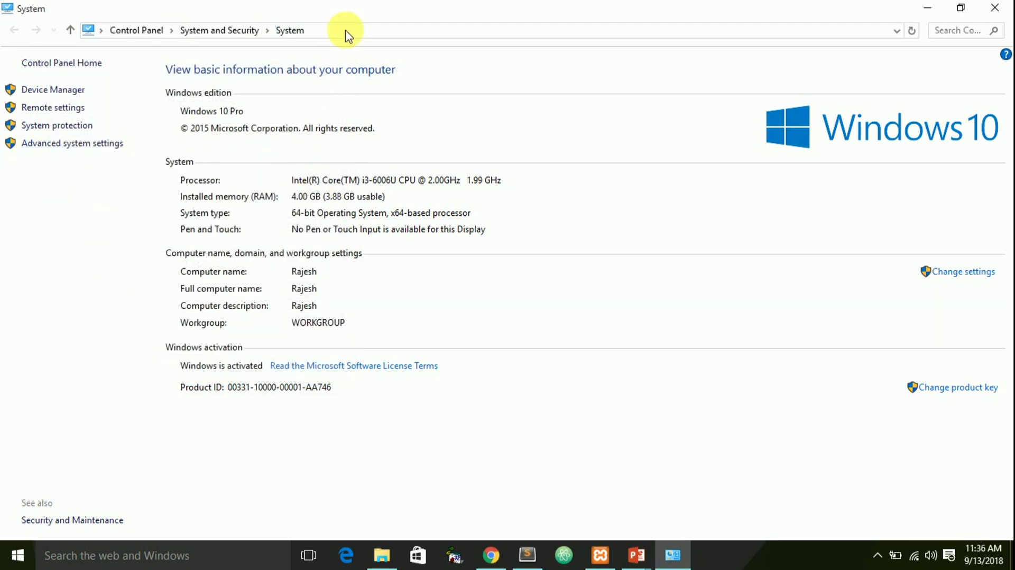
{"action": "left_click", "coordinate": [56, 149]}
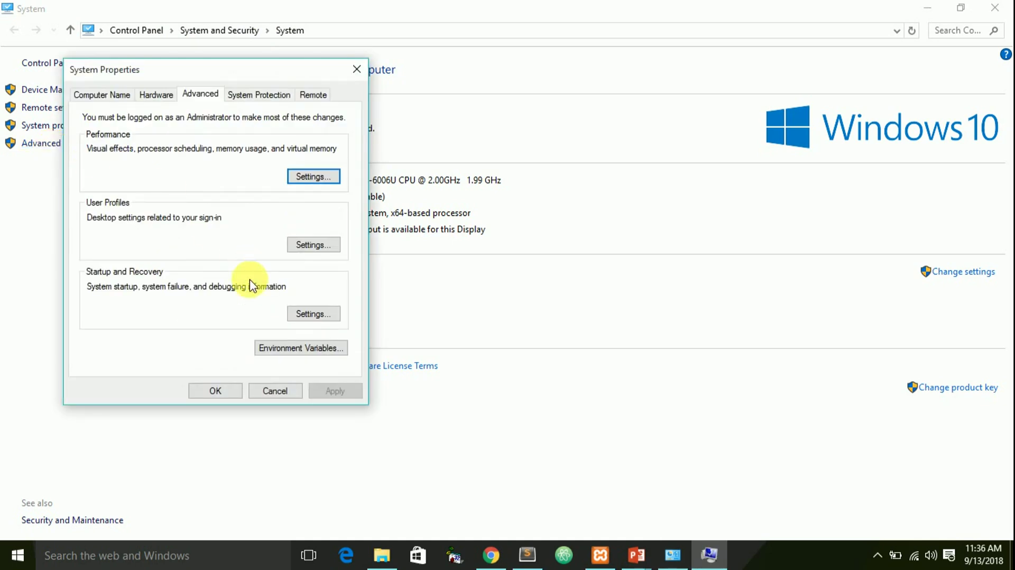
{"action": "left_click", "coordinate": [284, 348]}
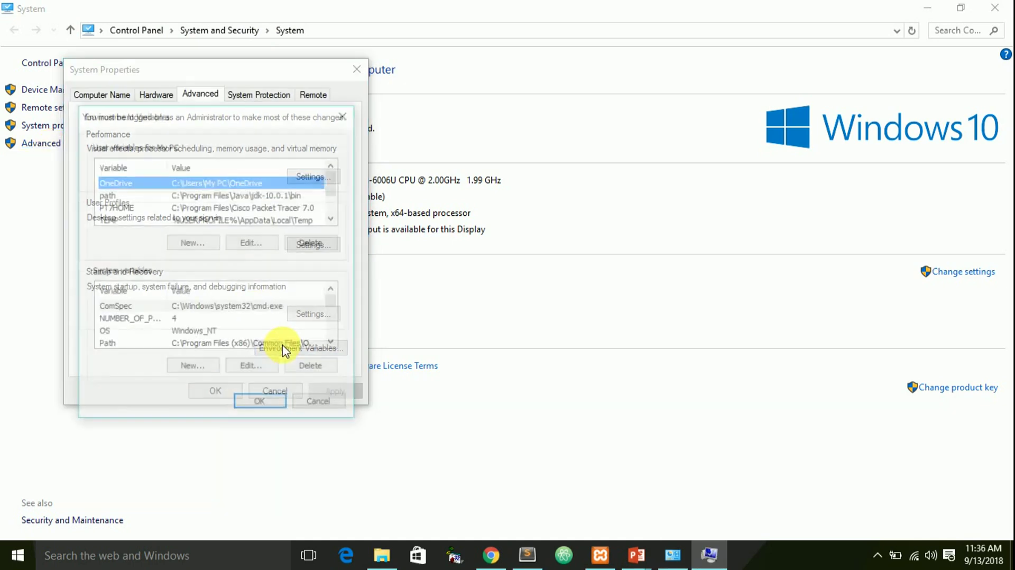
{"action": "left_click", "coordinate": [273, 195]}
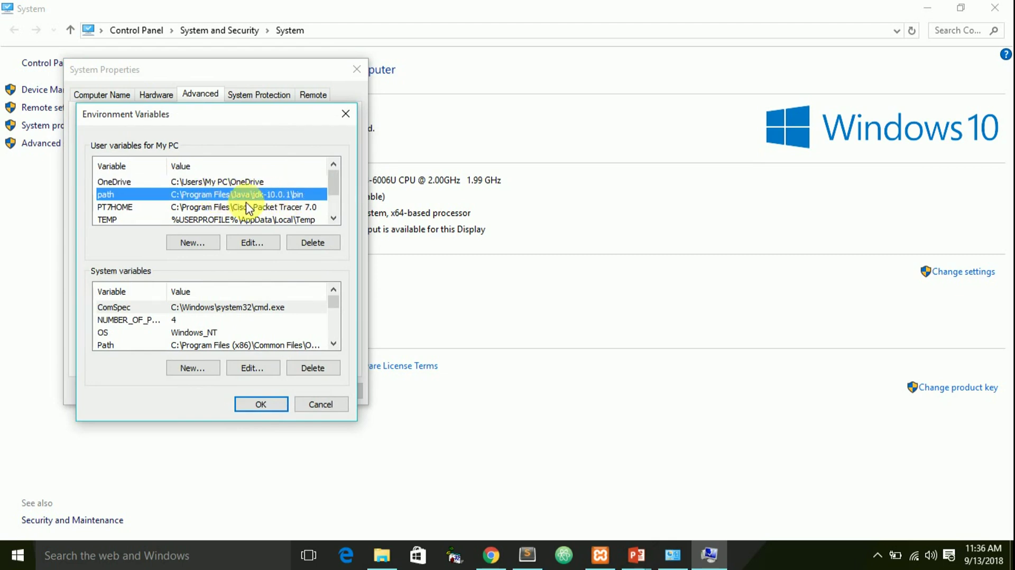
Step: Fill in a new user variable named java with the copied path C:\Program Files\Java\jdk-10.0.1\bin, and discard it
{"action": "left_click", "coordinate": [182, 243]}
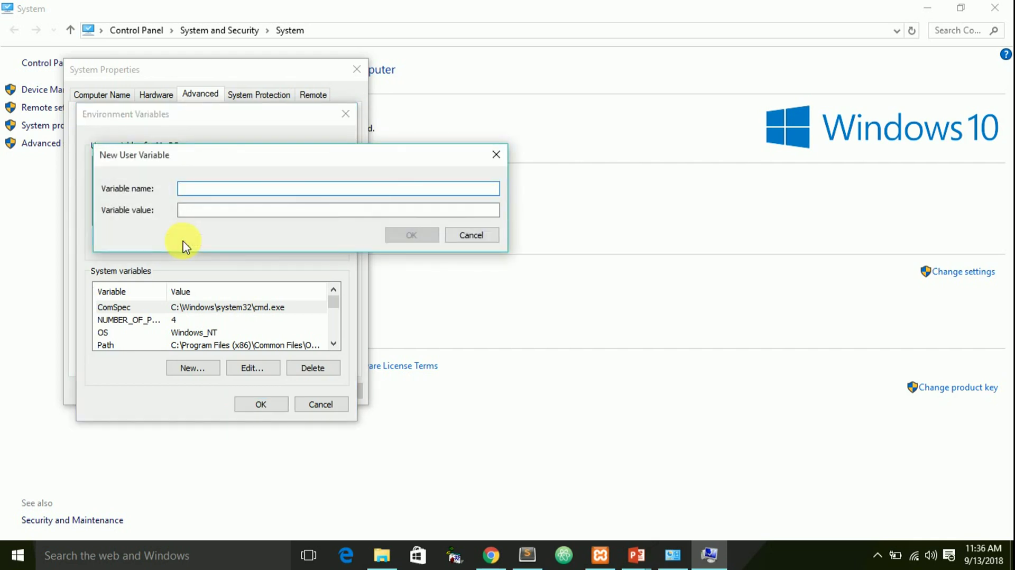
{"action": "type", "text": "java"}
{"action": "left_click", "coordinate": [215, 215]}
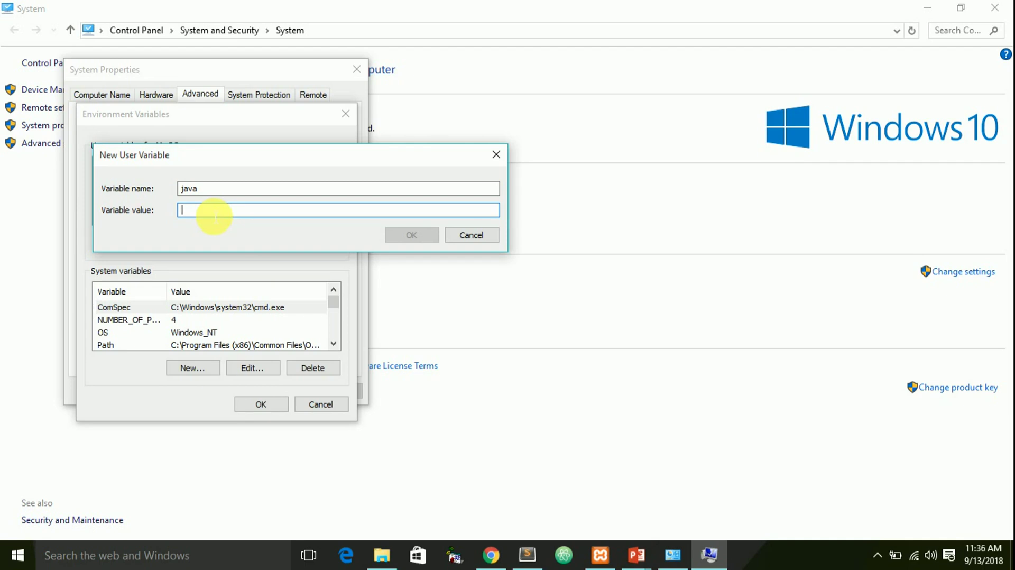
{"action": "key", "text": "ctrl+v"}
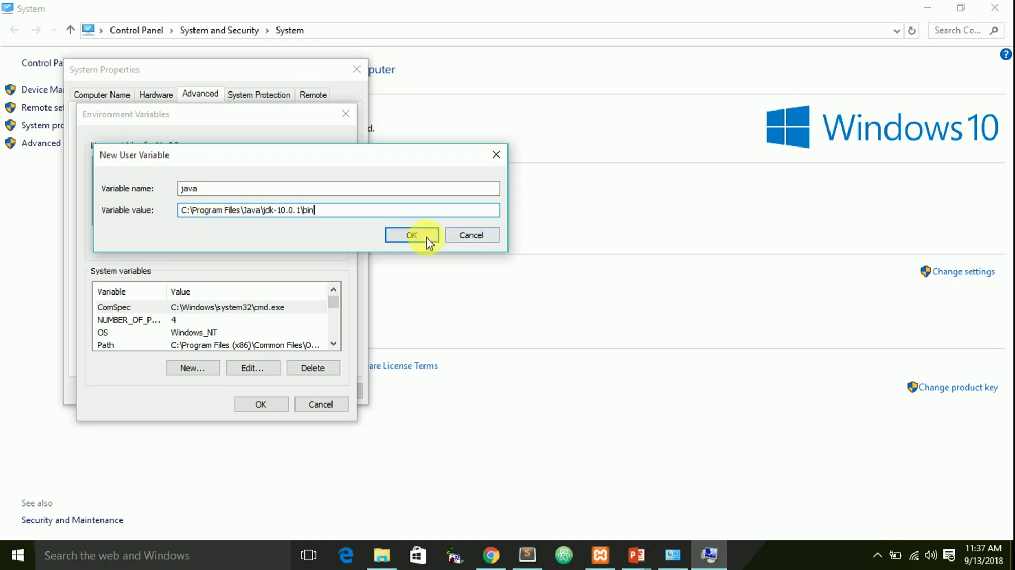
{"action": "left_click", "coordinate": [480, 240]}
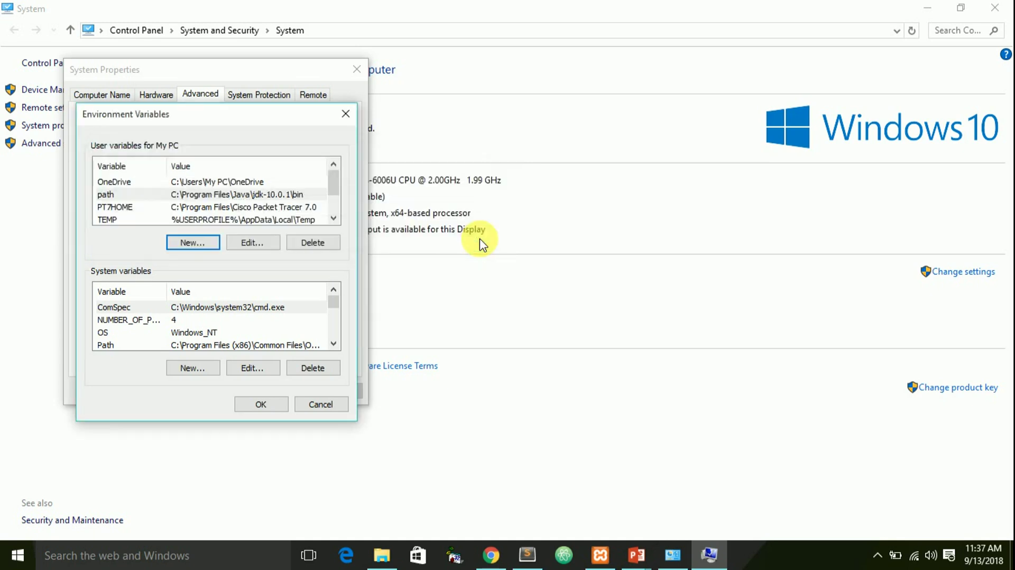
Step: Accept the Environment Variables and System Properties dialogs, and close the System window
{"action": "left_click", "coordinate": [261, 404]}
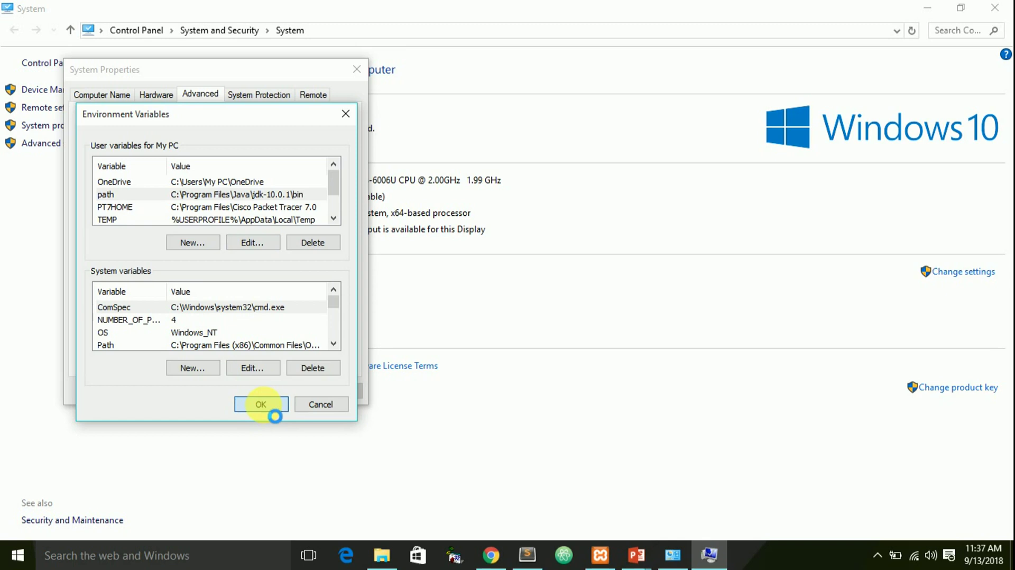
{"action": "left_click", "coordinate": [218, 390]}
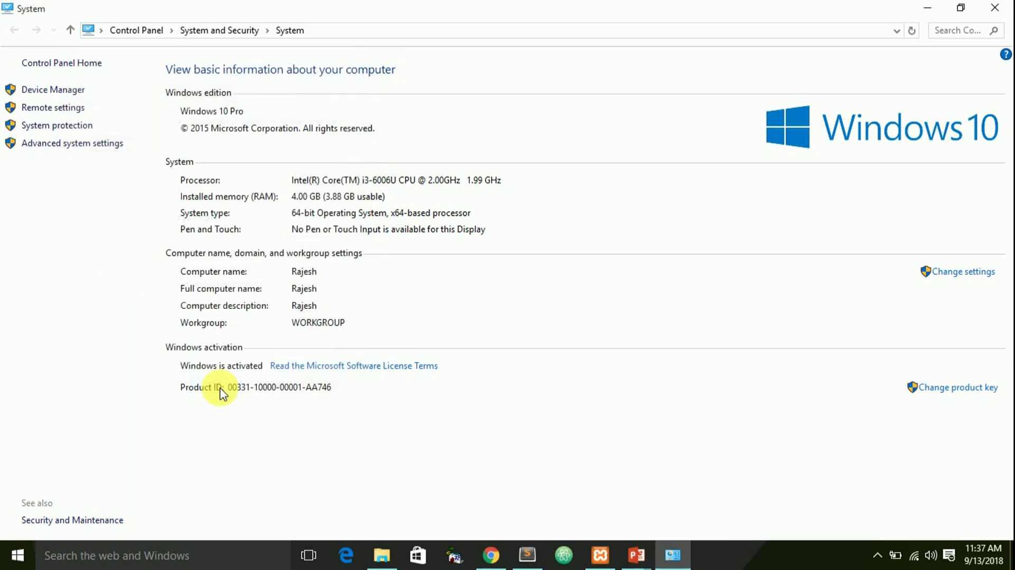
{"action": "left_click", "coordinate": [997, 7]}
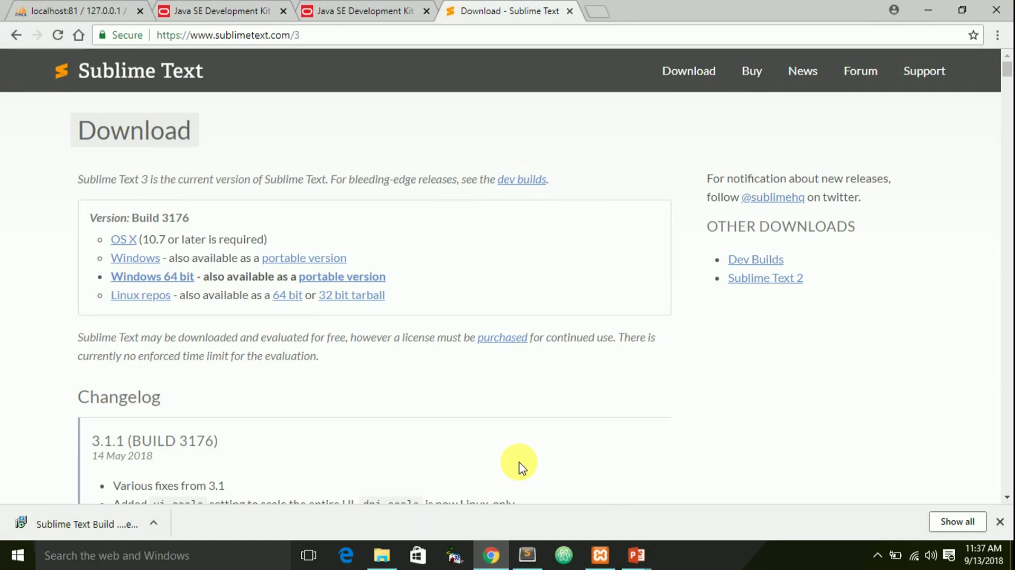
Step: Start Command Prompt and check the installed Java compiler with javac -version
{"action": "key", "text": "super"}
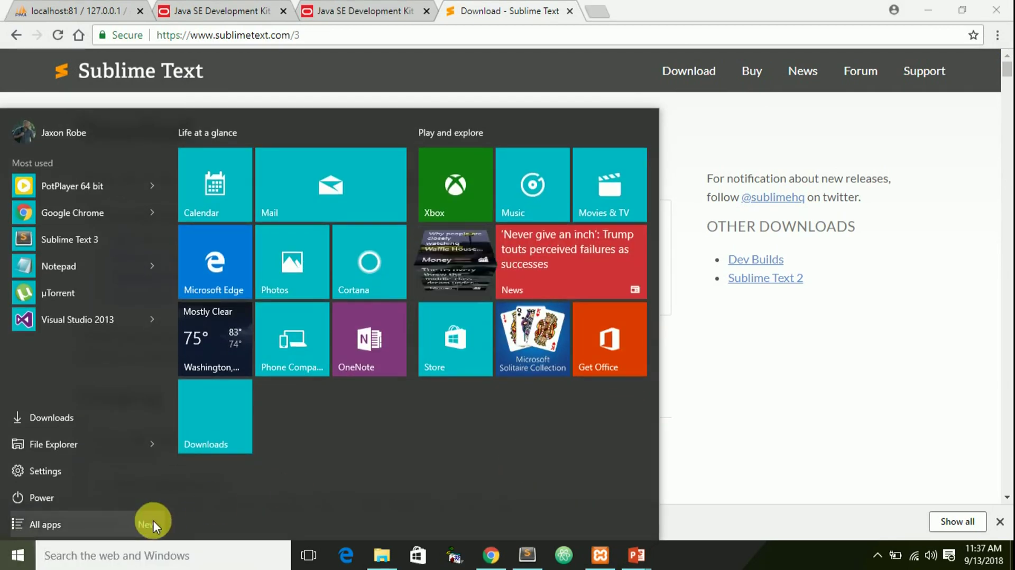
{"action": "type", "text": "cmd"}
{"action": "key", "text": "Return"}
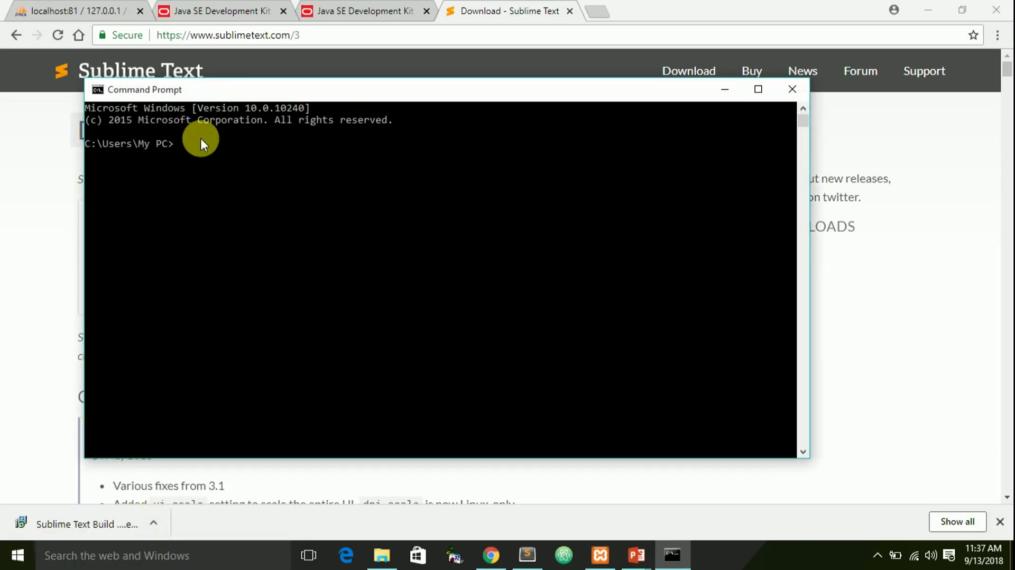
{"action": "left_click_drag", "start_coordinate": [157, 144], "coordinate": [173, 150]}
{"action": "type", "text": "ja"}
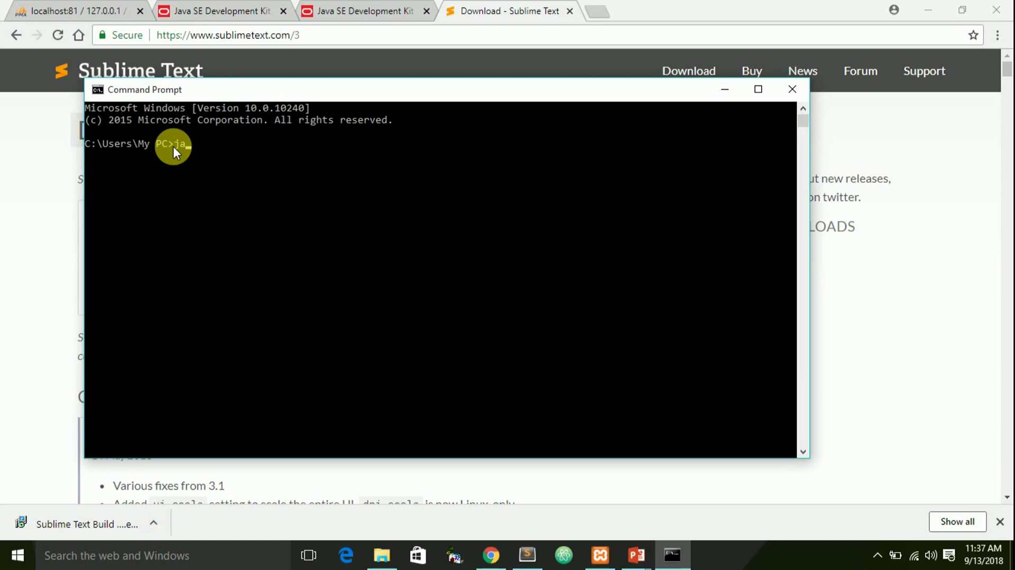
{"action": "type", "text": "vac -version"}
{"action": "key", "text": "Return"}
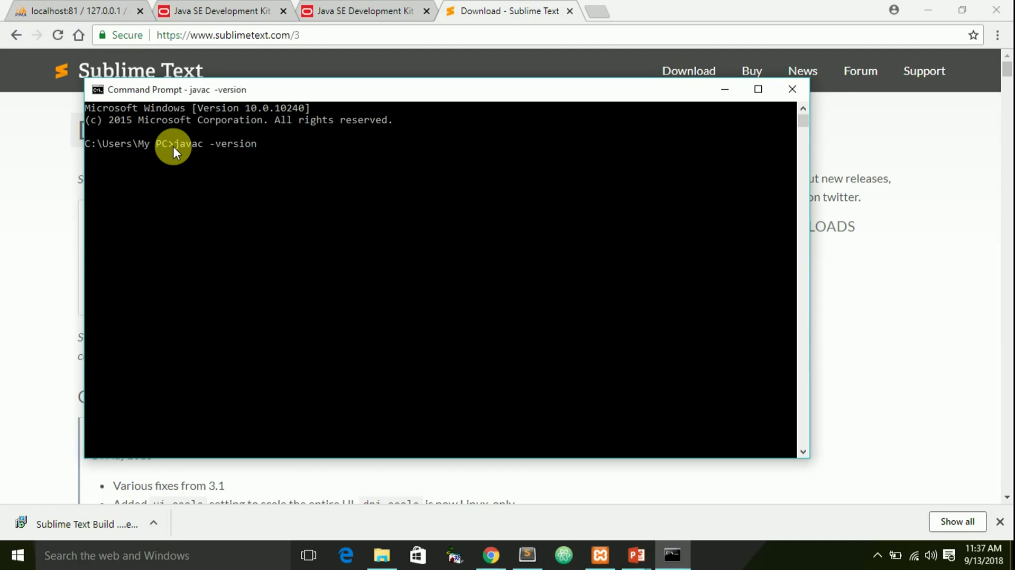